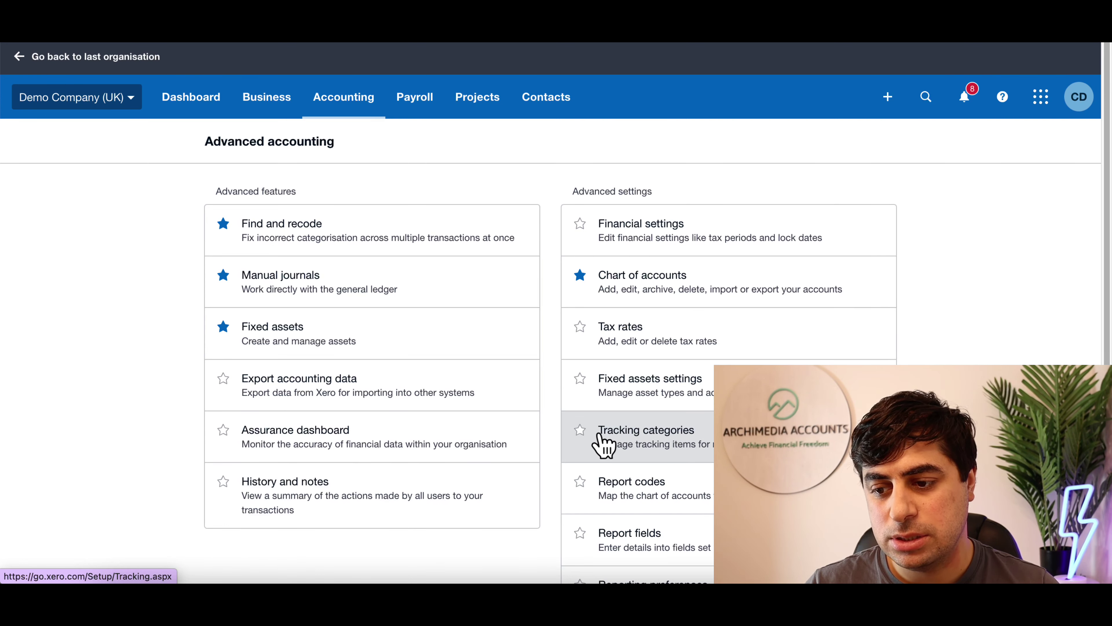
# Mark Tracking categories as a favourite in the advanced settings and open its page.
pyautogui.click(580, 430)
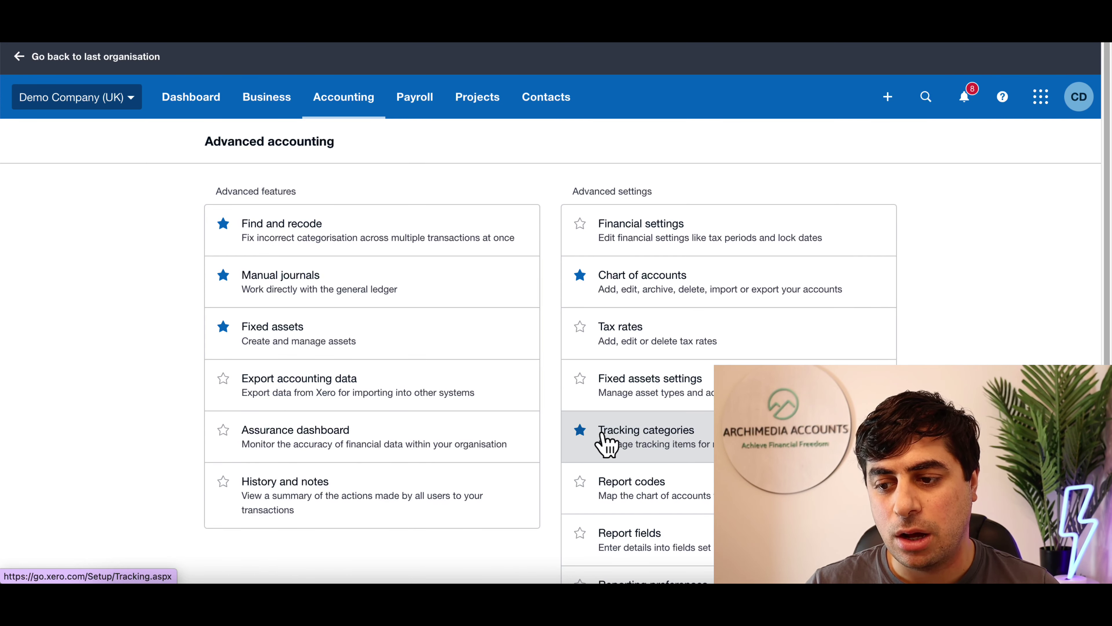
pyautogui.click(634, 434)
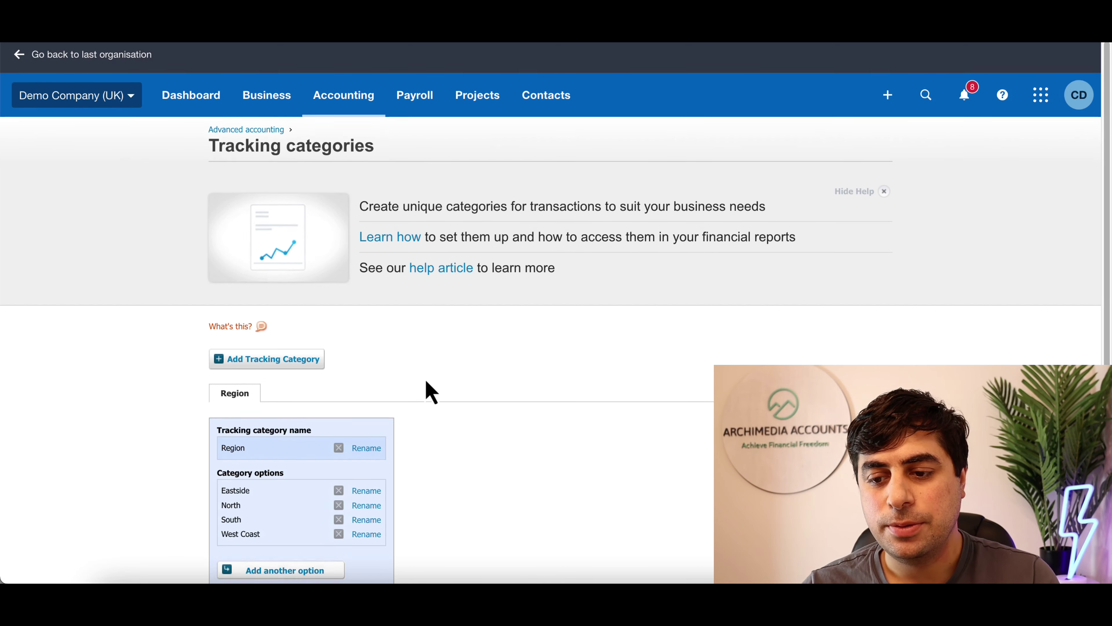
# Add a new option "The Midlands" to the Region tracking category and save it.
pyautogui.scroll(-1, 430, 392)
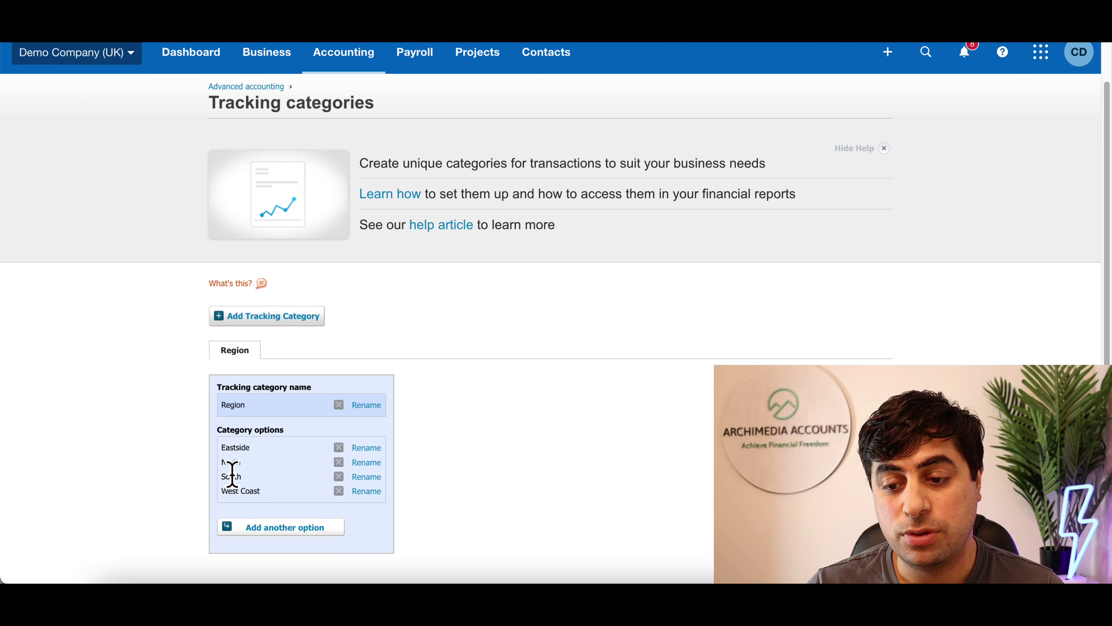
pyautogui.click(263, 528)
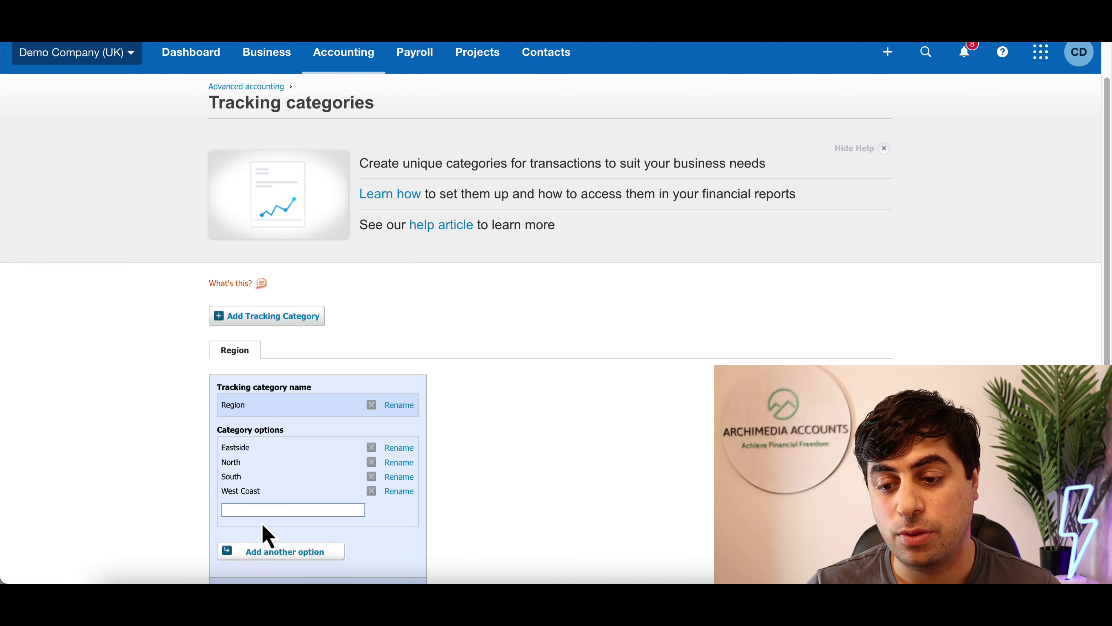
pyautogui.write('The Midlands')
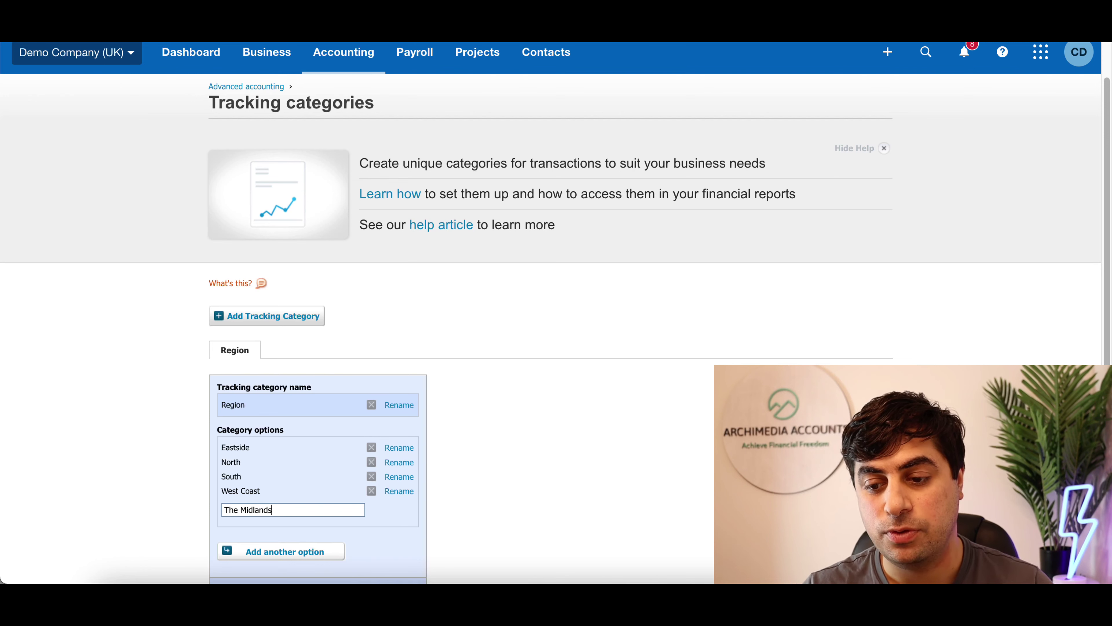
pyautogui.click(266, 553)
pyautogui.scroll(-3, 306, 504)
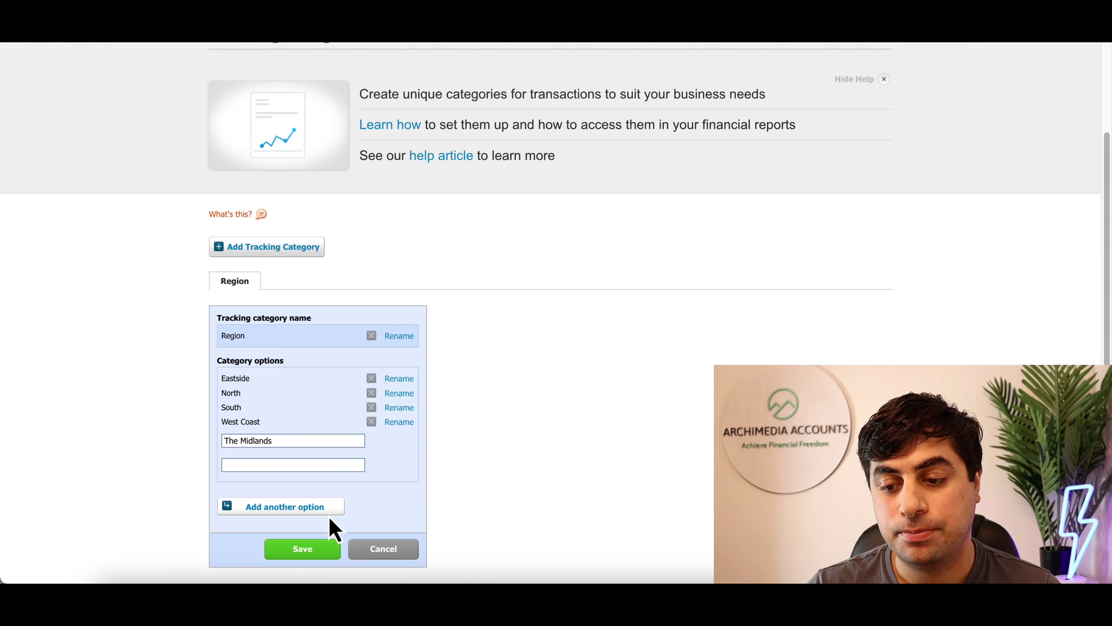
pyautogui.click(293, 551)
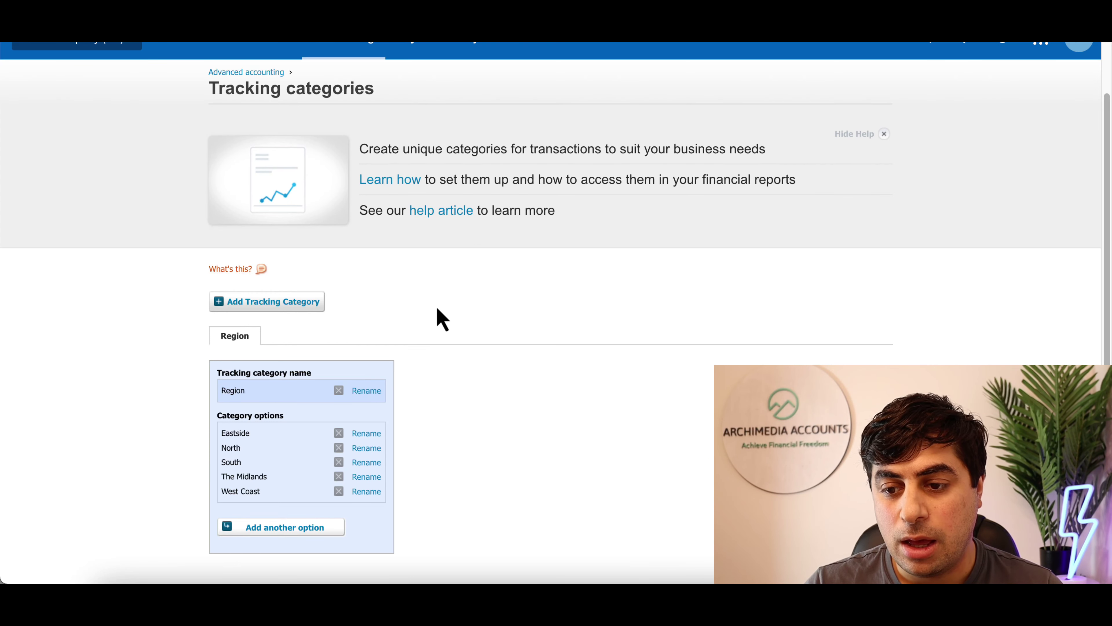
# Start a new tracking category and name it "Type of Customer".
pyautogui.click(264, 303)
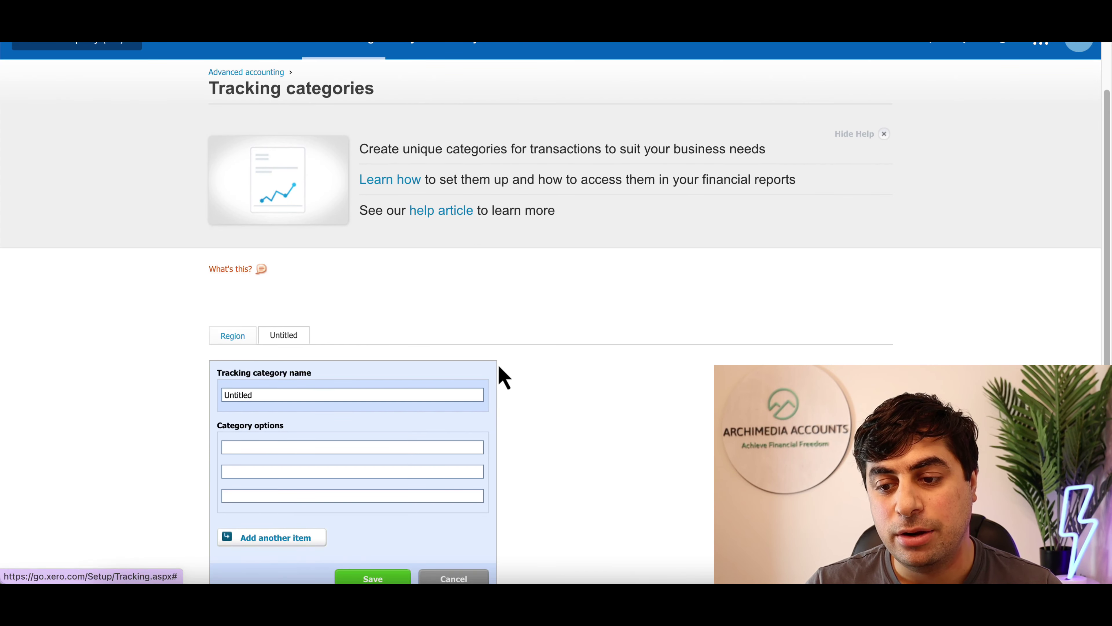
pyautogui.doubleClick(263, 396)
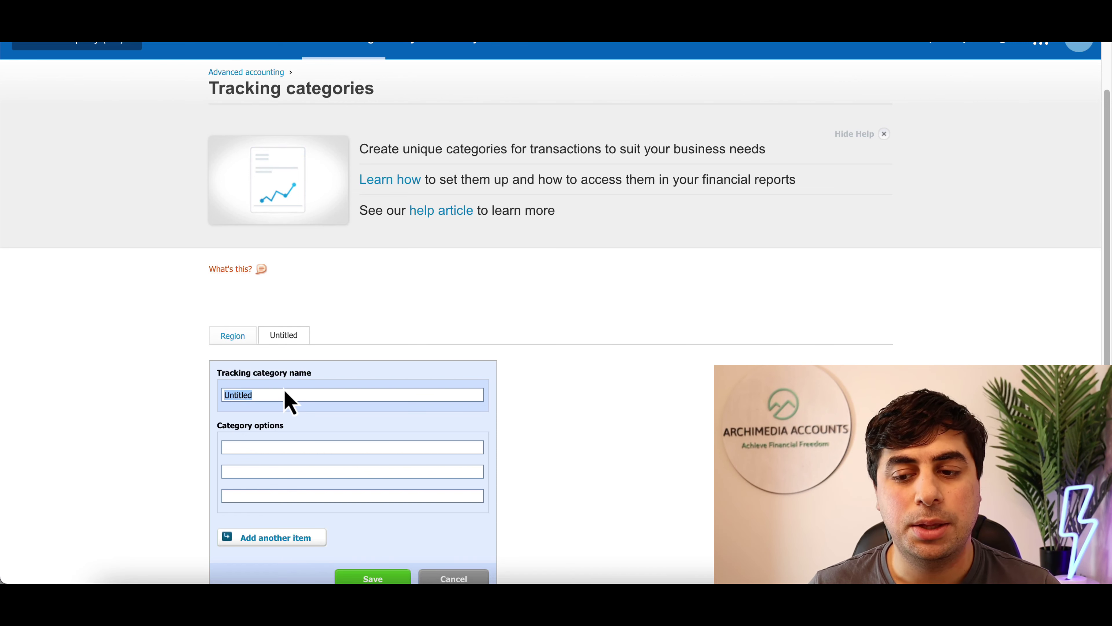
pyautogui.write('Tyoe')
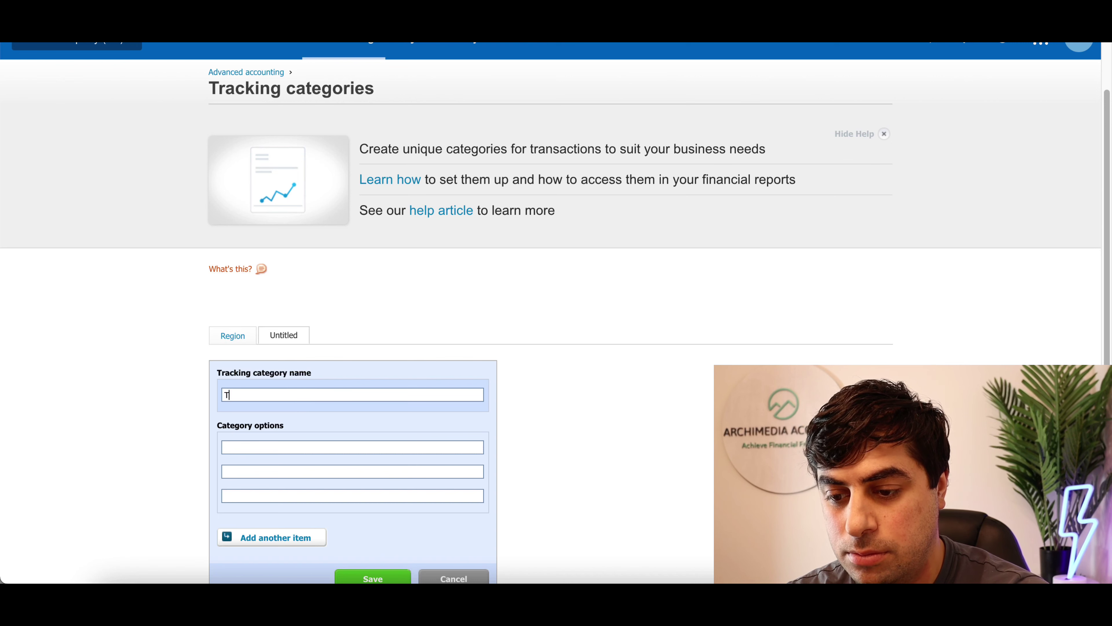
pyautogui.press('BackSpace')
pyautogui.press('BackSpace')
pyautogui.press('BackSpace')
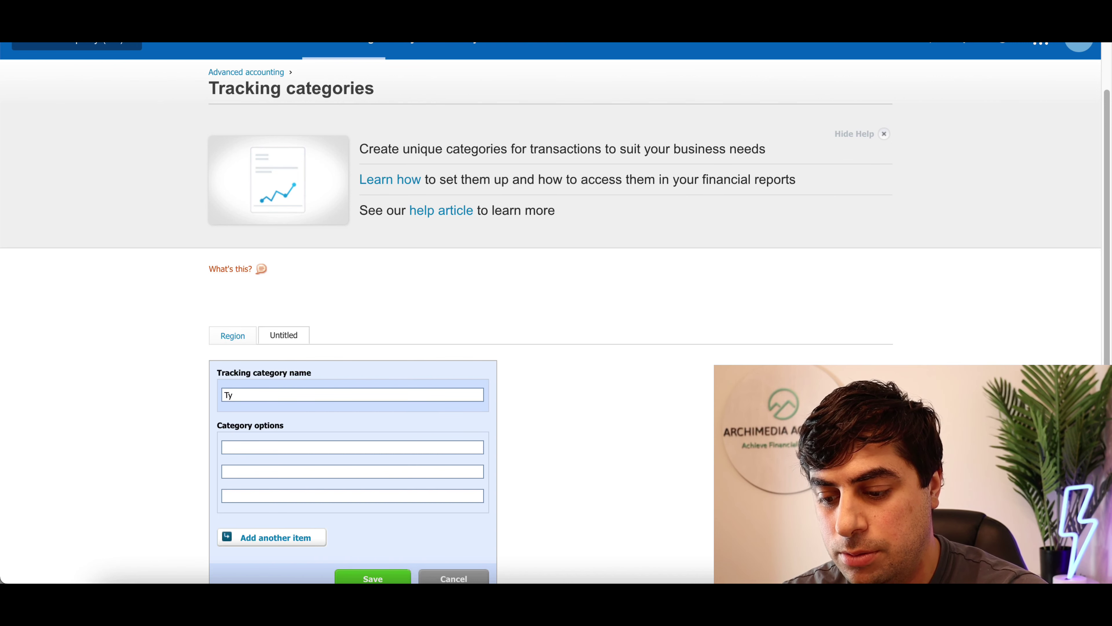
pyautogui.write('ype of Customer')
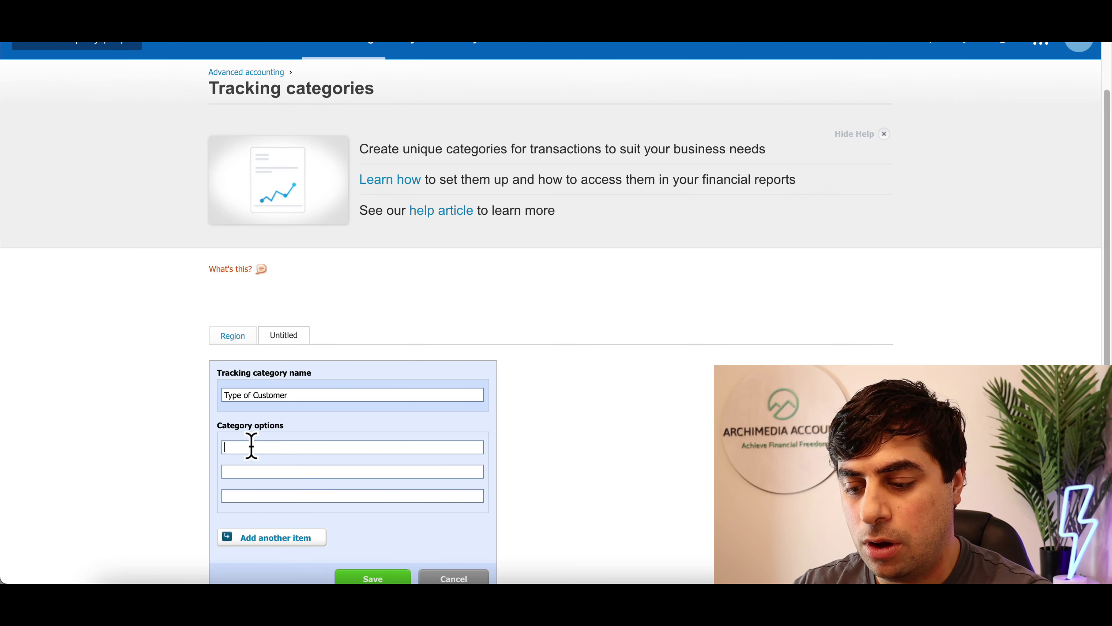
# Enter the category options "Large customers", "Medium Customers" and "Small Customers" for Type of Customer, and save the category.
pyautogui.click(252, 446)
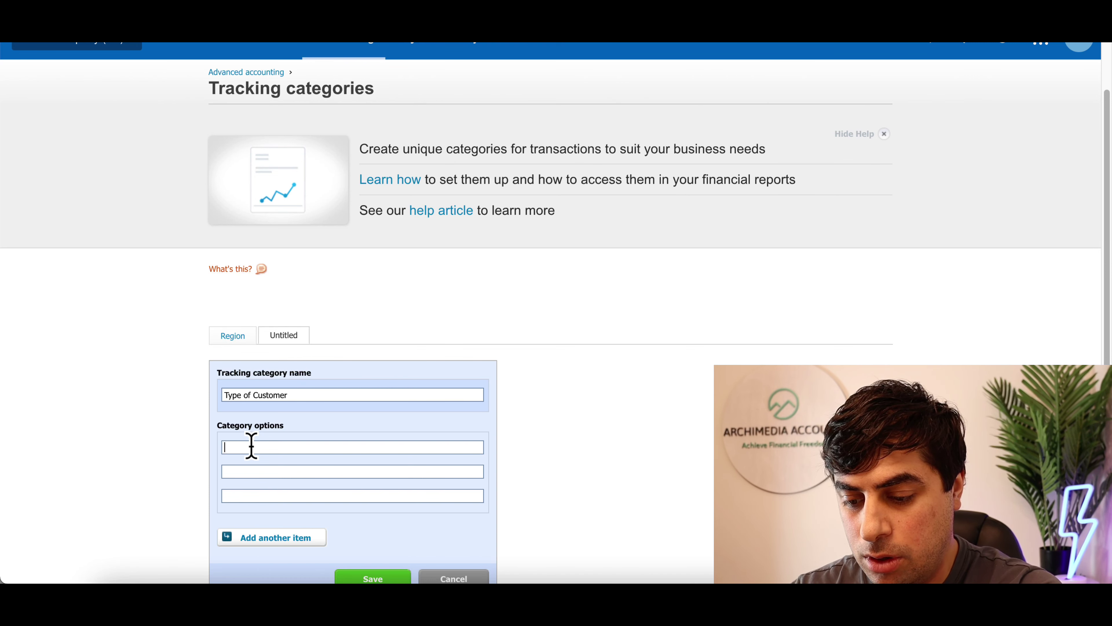
pyautogui.write('Large c')
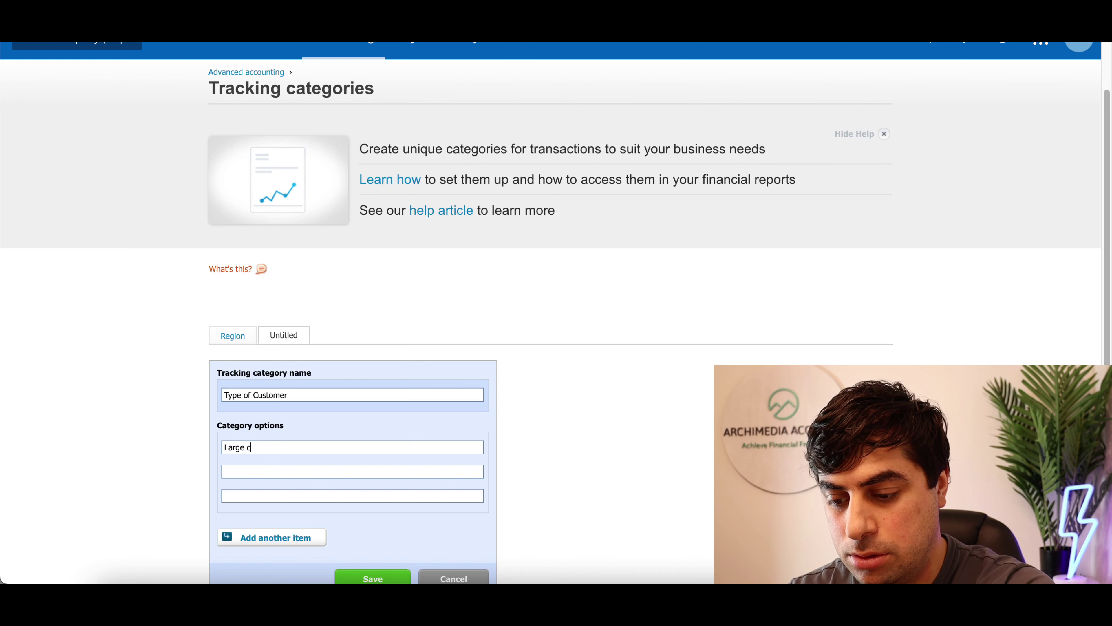
pyautogui.write('ustomers')
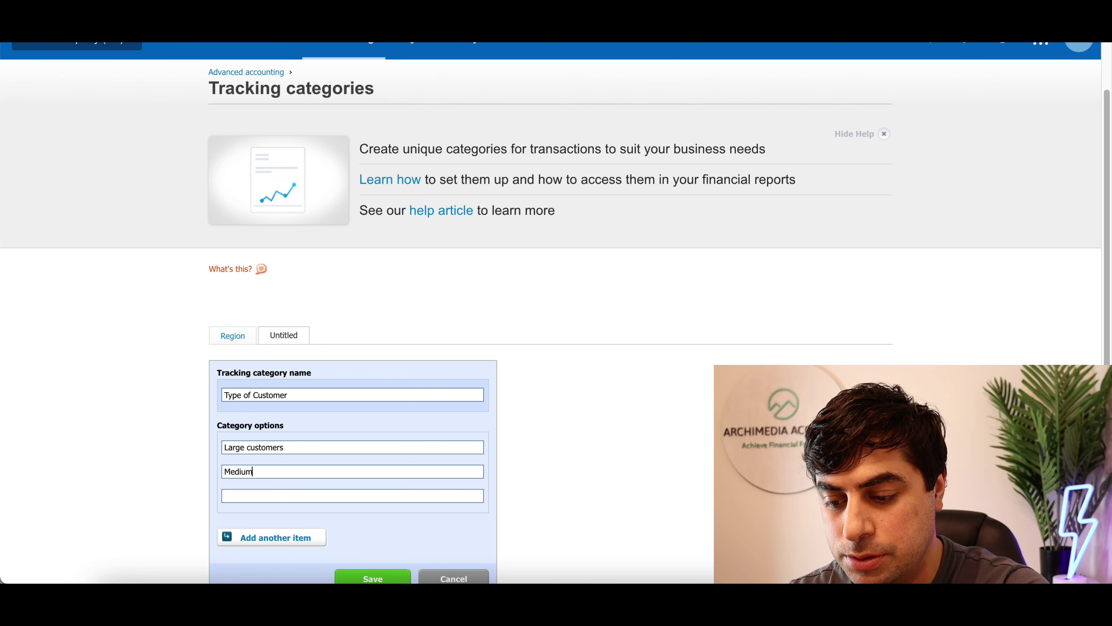
pyautogui.write('Medium Customer')
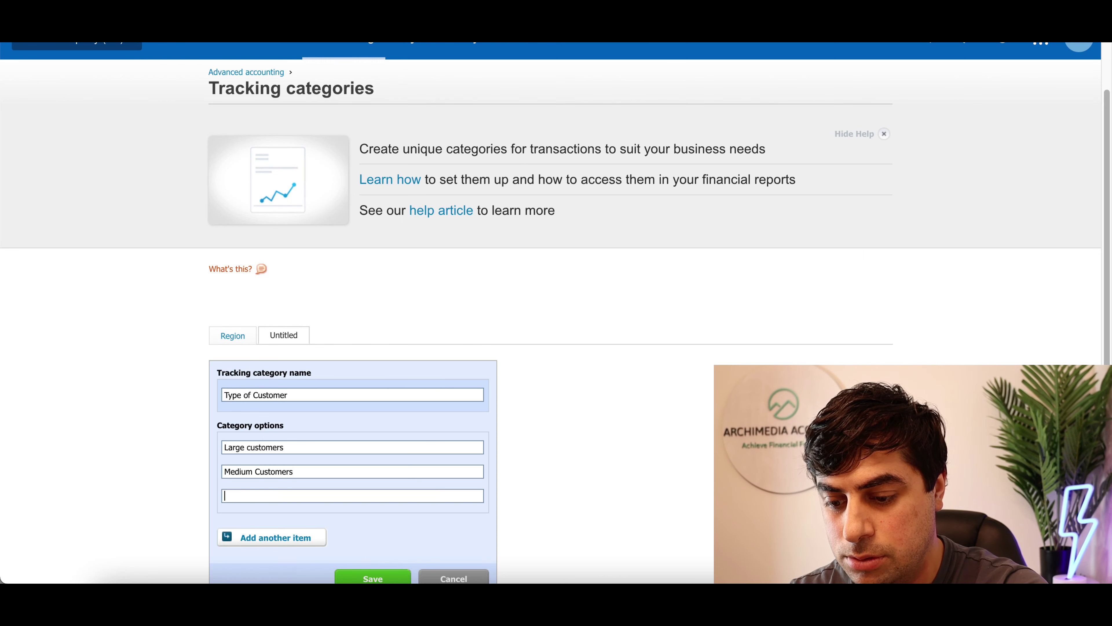
pyautogui.write('Small C')
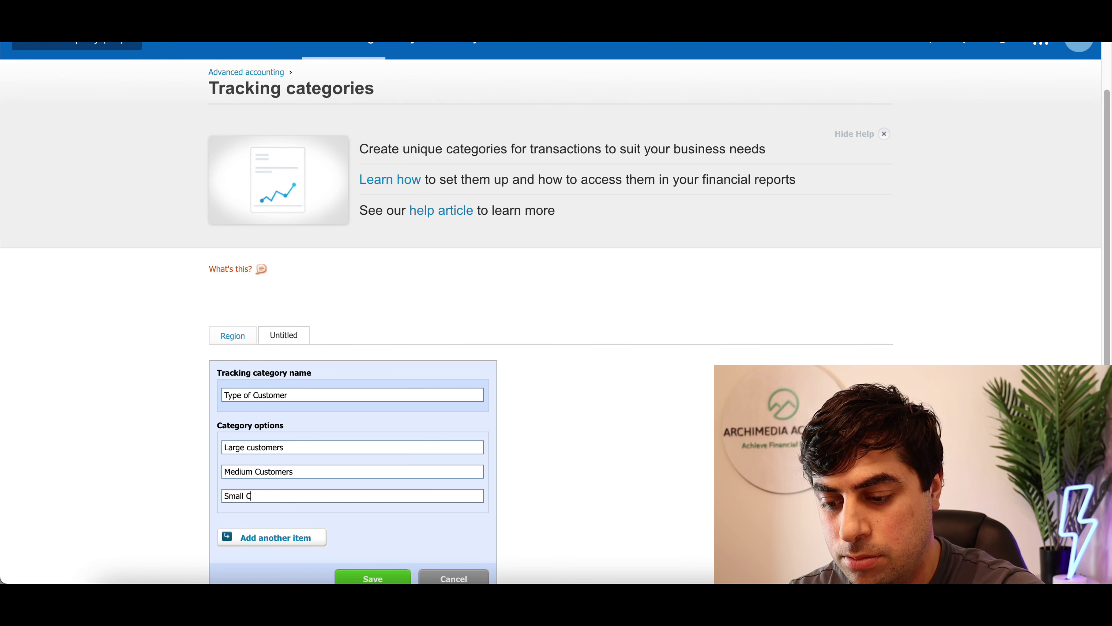
pyautogui.write('ustomers')
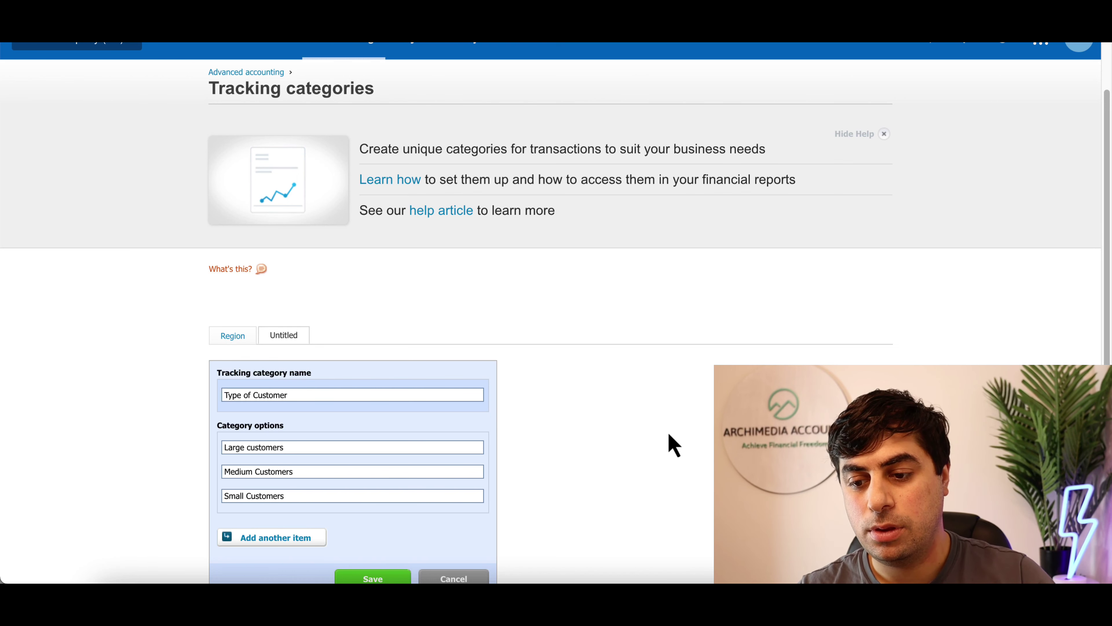
pyautogui.scroll(-1, 569, 496)
pyautogui.click(363, 544)
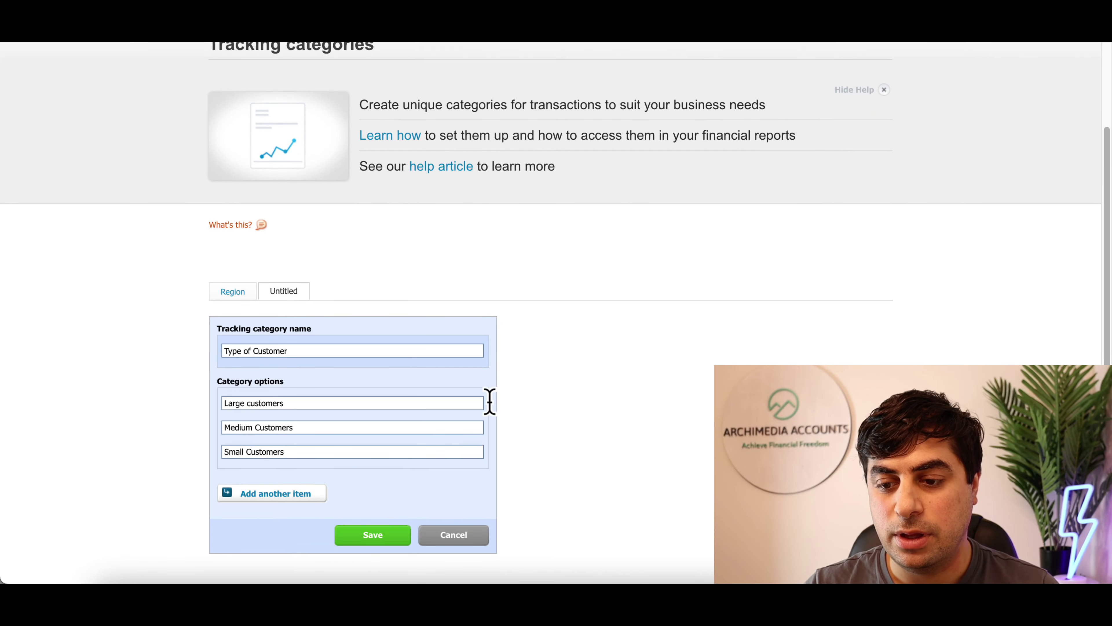
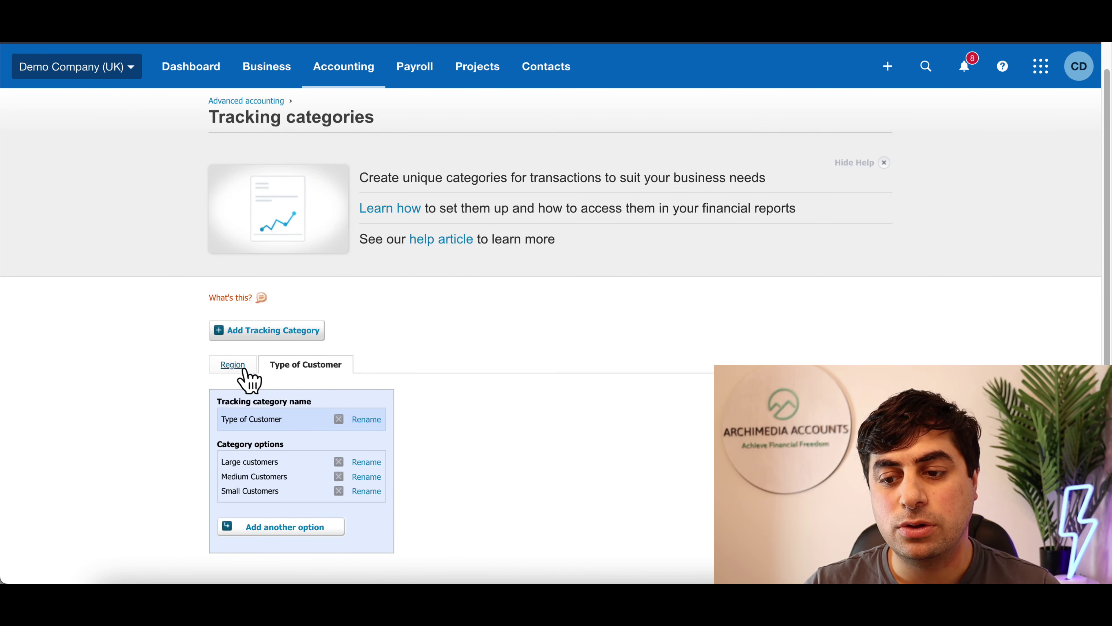
# Return to the Region category, and create a new invoice addressed to Abby & Wells.
pyautogui.click(226, 362)
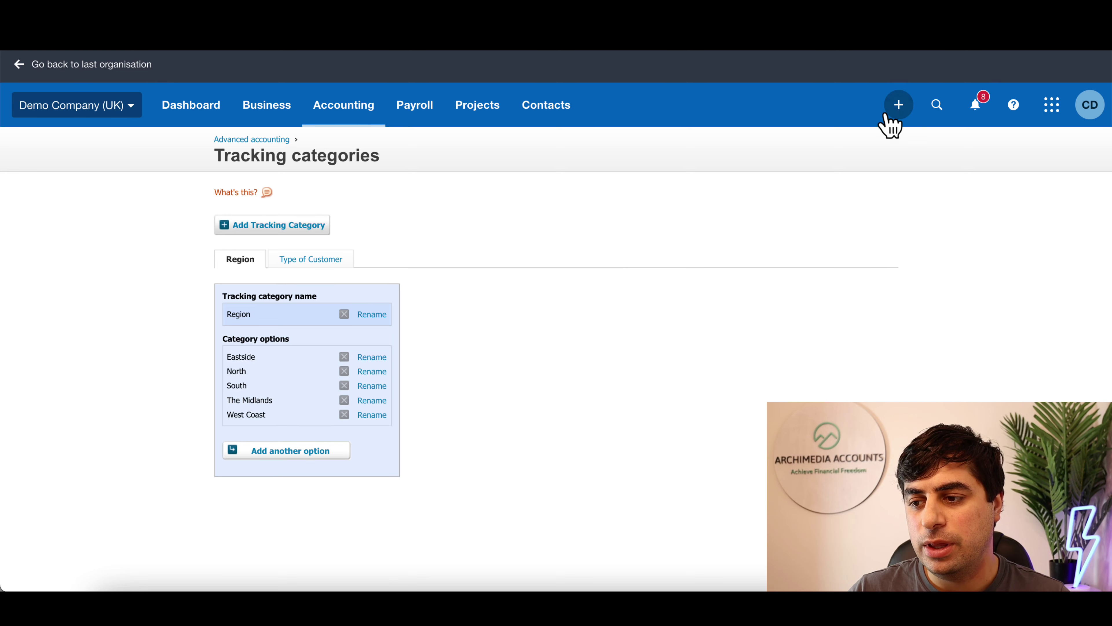
pyautogui.click(891, 110)
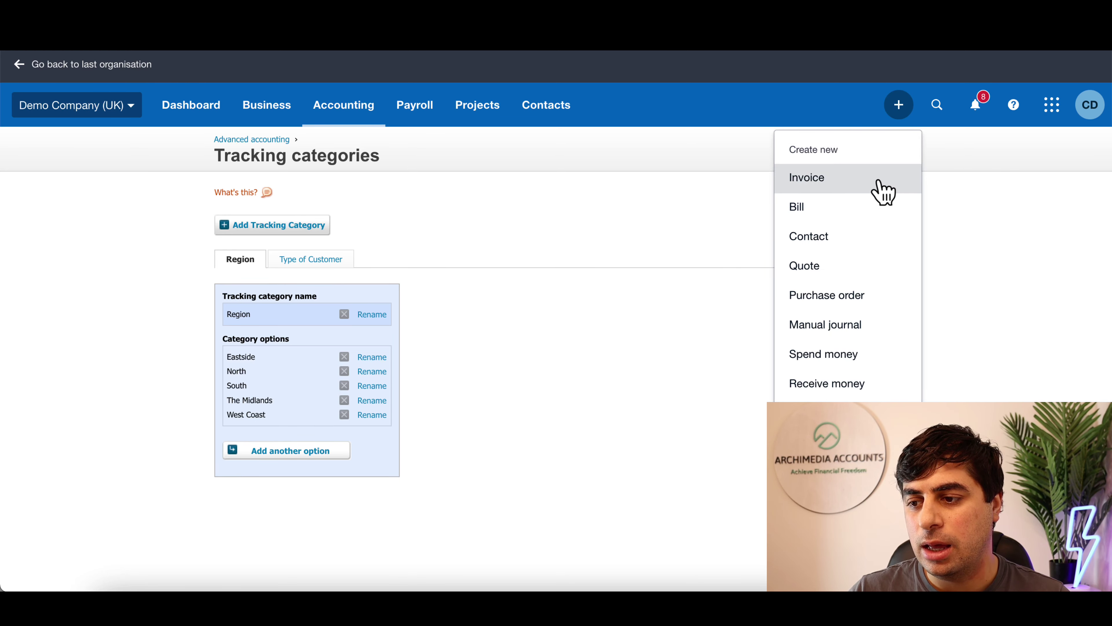
pyautogui.click(820, 178)
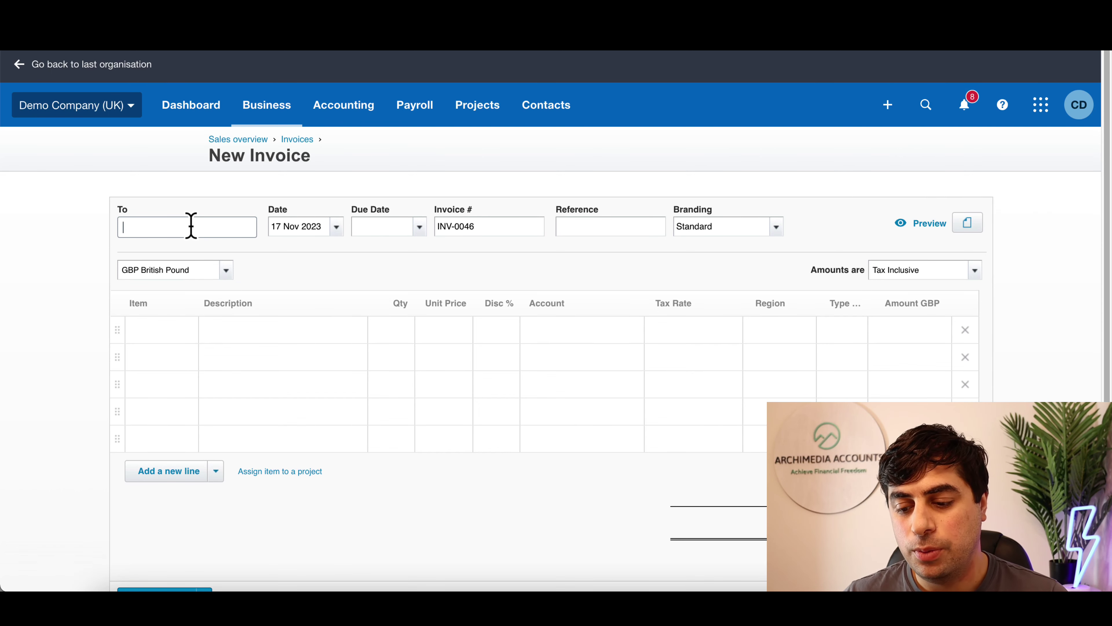
pyautogui.write('a')
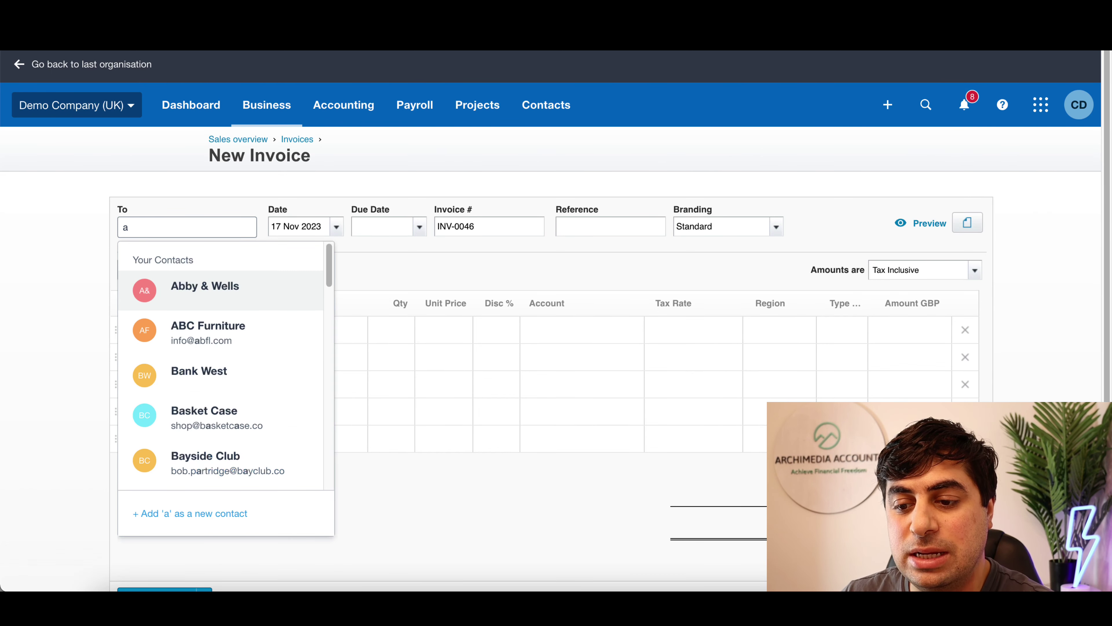
pyautogui.click(214, 296)
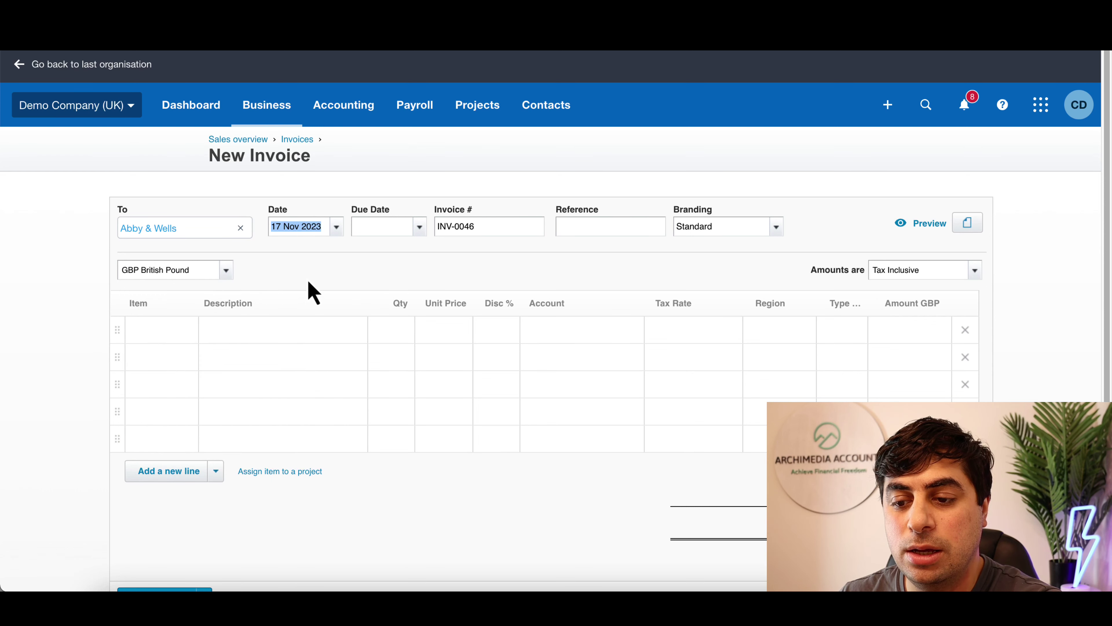
# Fill in the first invoice line with description "Cheese", quantity 1 and unit price 1,000.
pyautogui.click(275, 324)
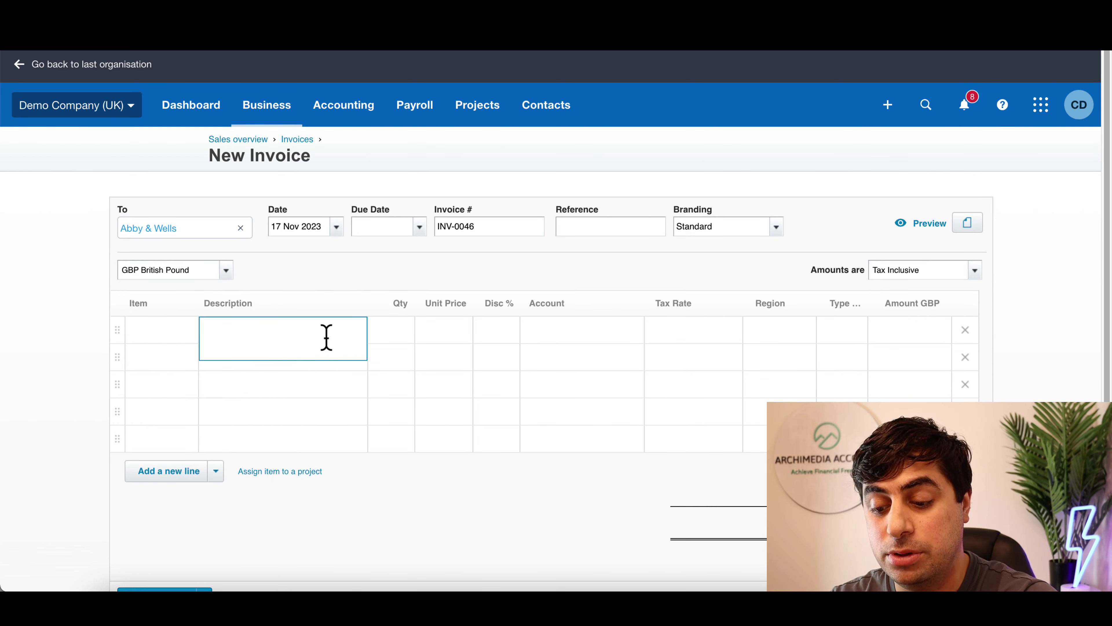
pyautogui.press('Tab')
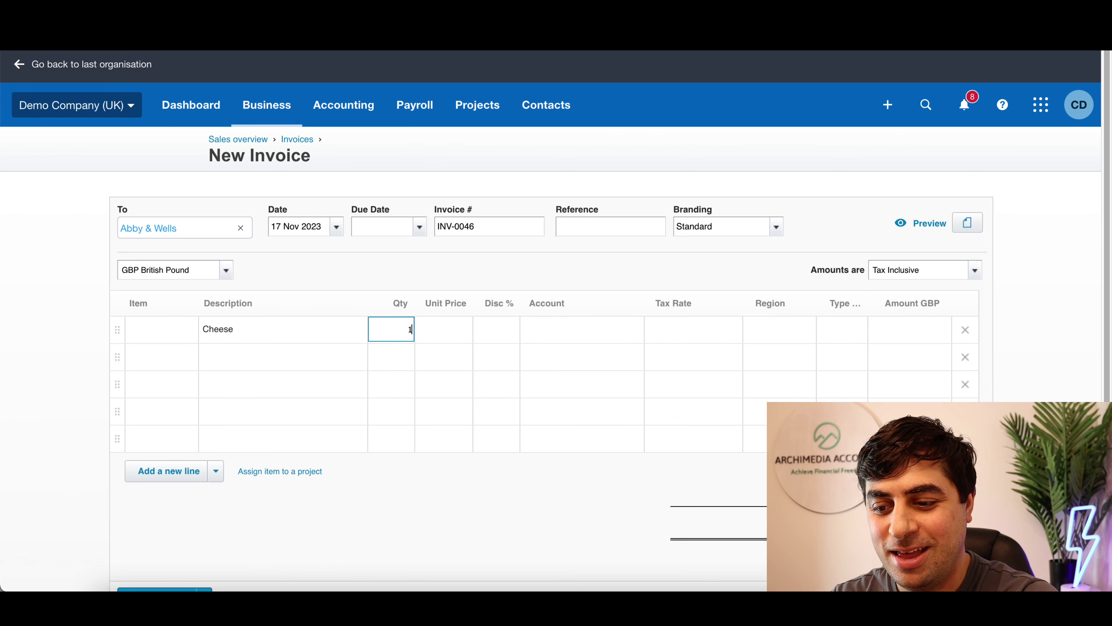
pyautogui.write('1')
pyautogui.press('Tab')
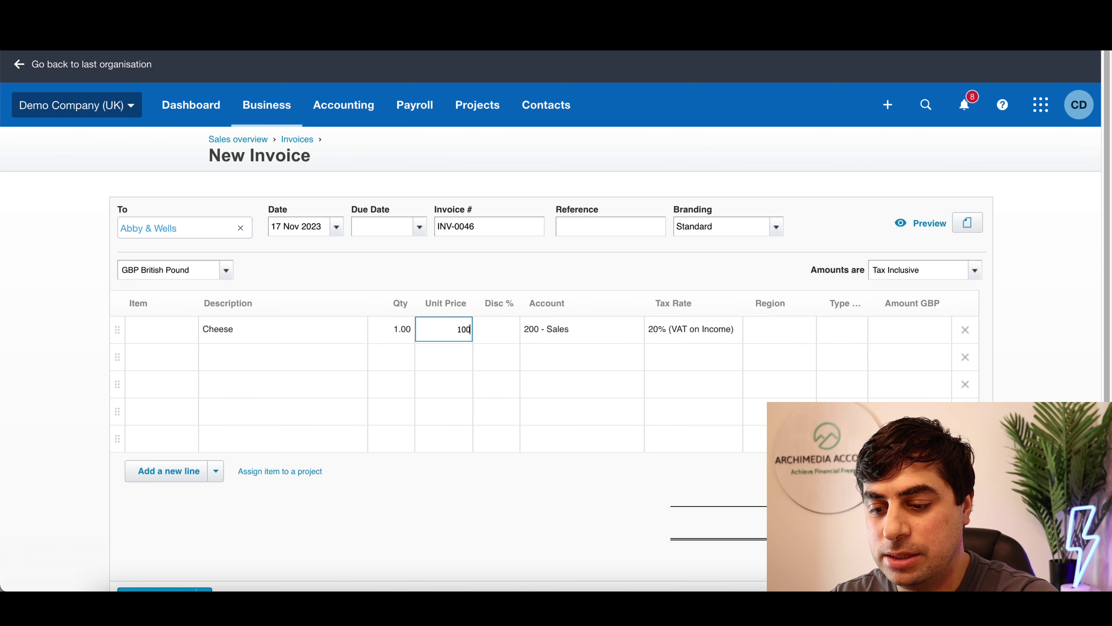
pyautogui.press('Tab')
pyautogui.press('Tab')
pyautogui.press('Tab')
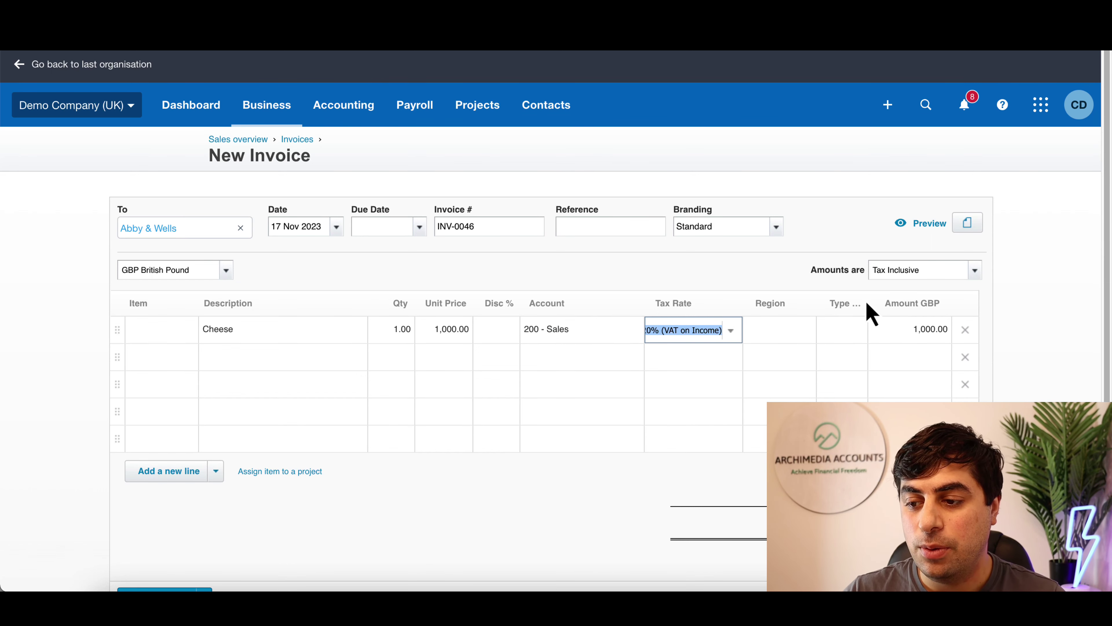
# Assign the Region tracking option "The Midlands" to the Cheese line.
pyautogui.click(775, 328)
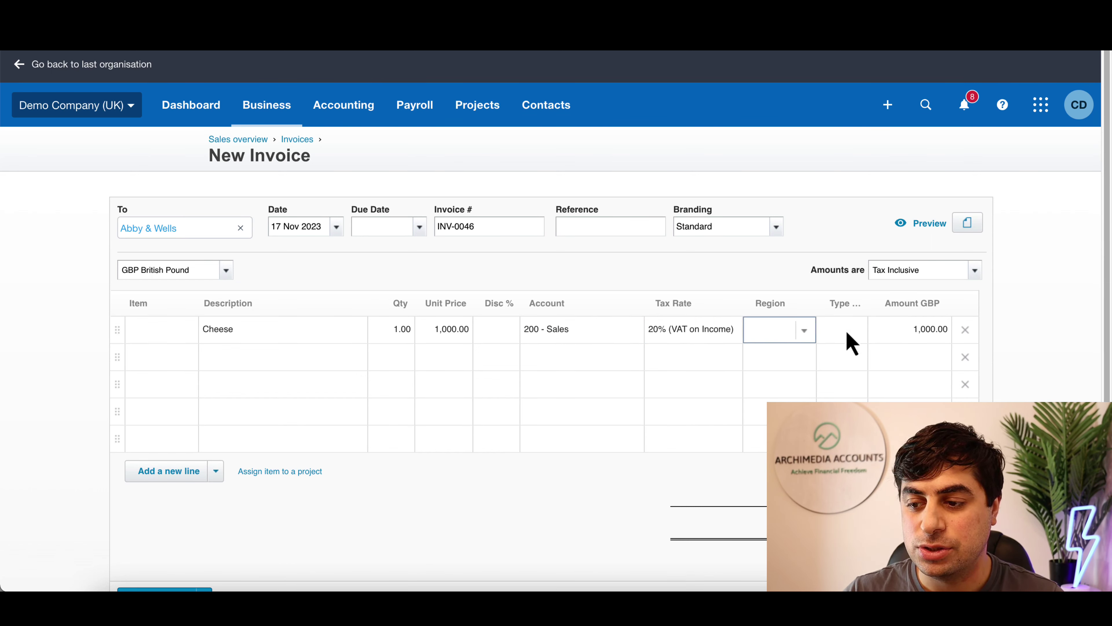
pyautogui.click(838, 329)
pyautogui.click(779, 335)
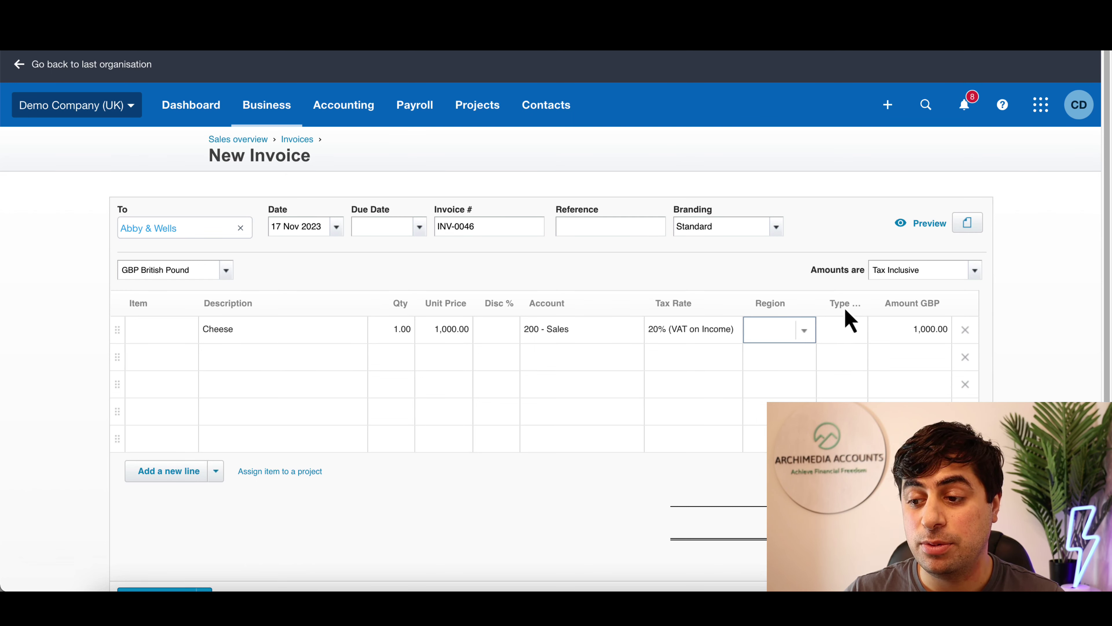
pyautogui.click(849, 328)
pyautogui.click(780, 328)
pyautogui.click(804, 329)
pyautogui.scroll(-1, 793, 368)
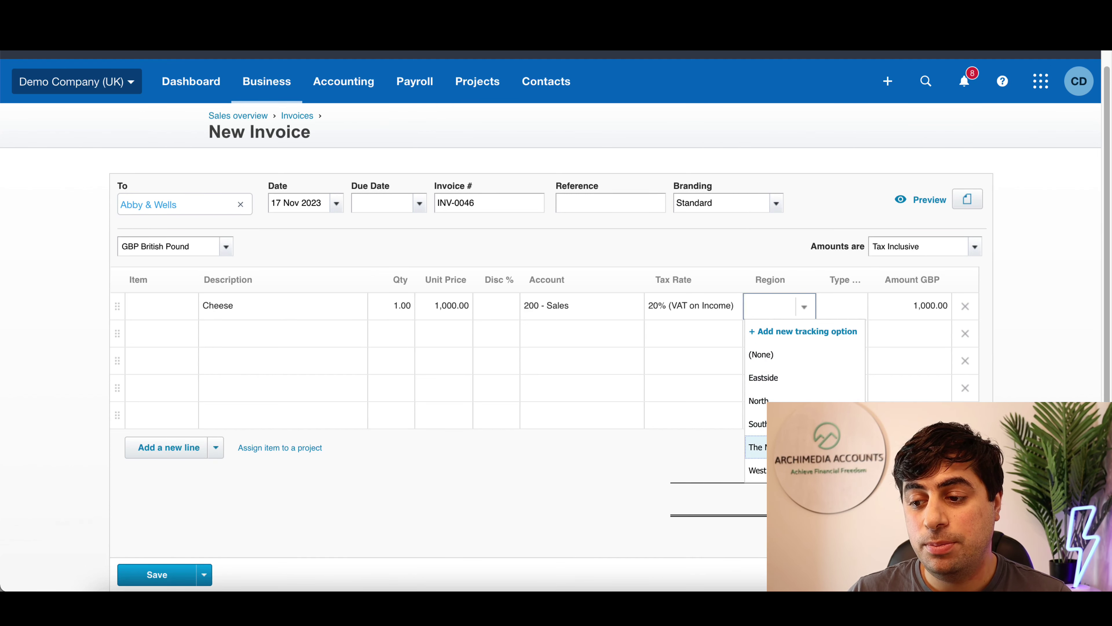
pyautogui.click(758, 447)
# Set the Cheese line's Type of Customer to "Large customers" and try to save the invoice.
pyautogui.click(841, 309)
pyautogui.click(856, 308)
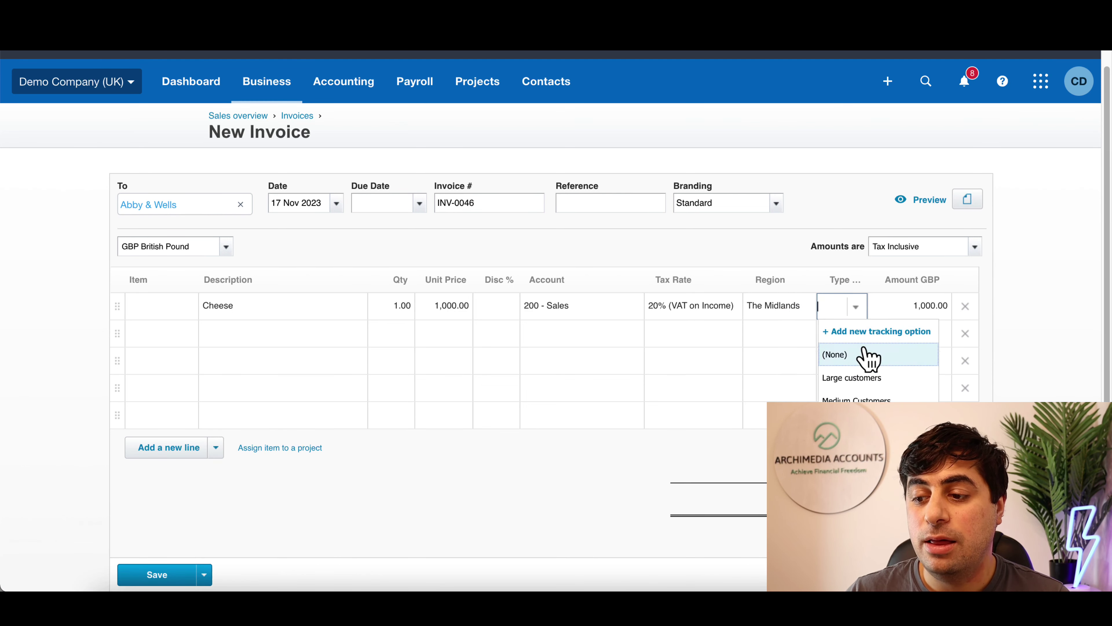
pyautogui.click(874, 379)
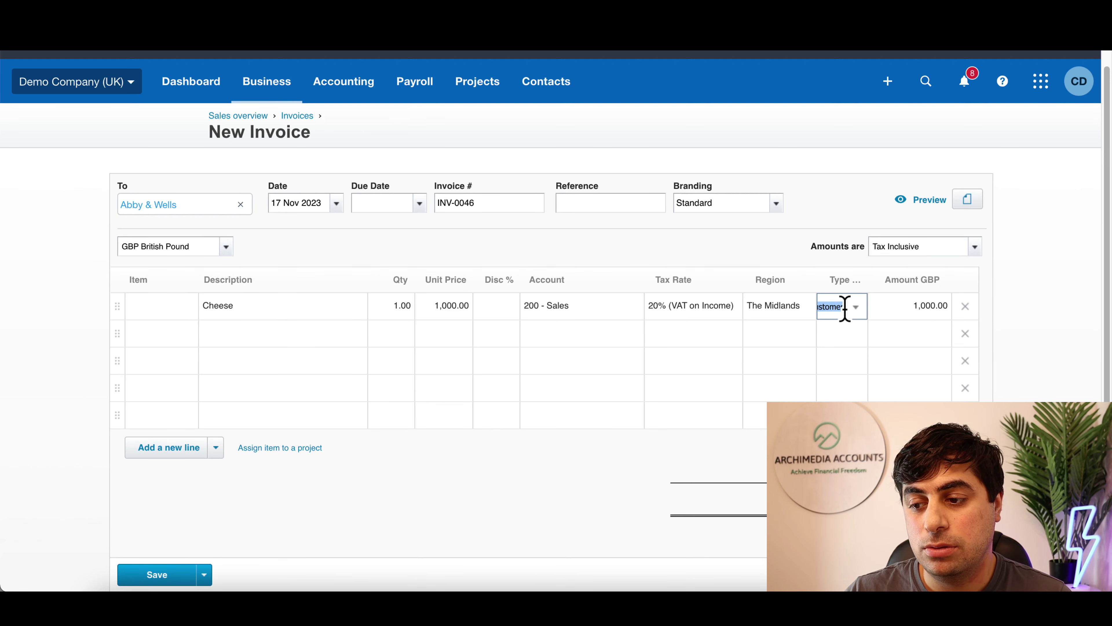
pyautogui.click(156, 575)
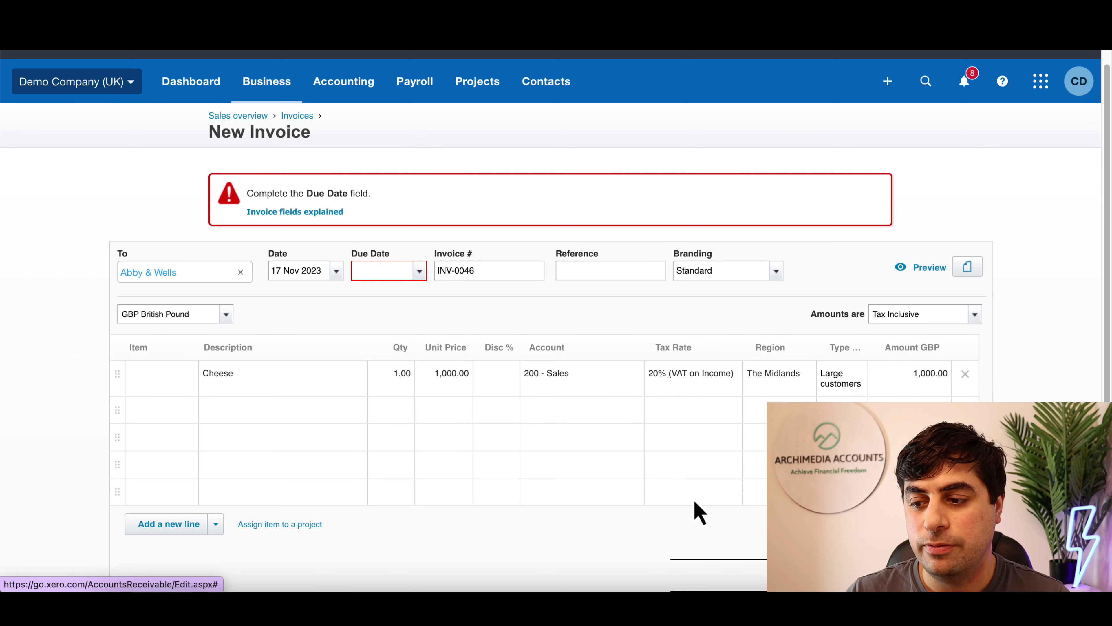
# In the Profit and Loss report's tracking category comparison, select the Region options South and The Midlands.
pyautogui.scroll(-1, 708, 402)
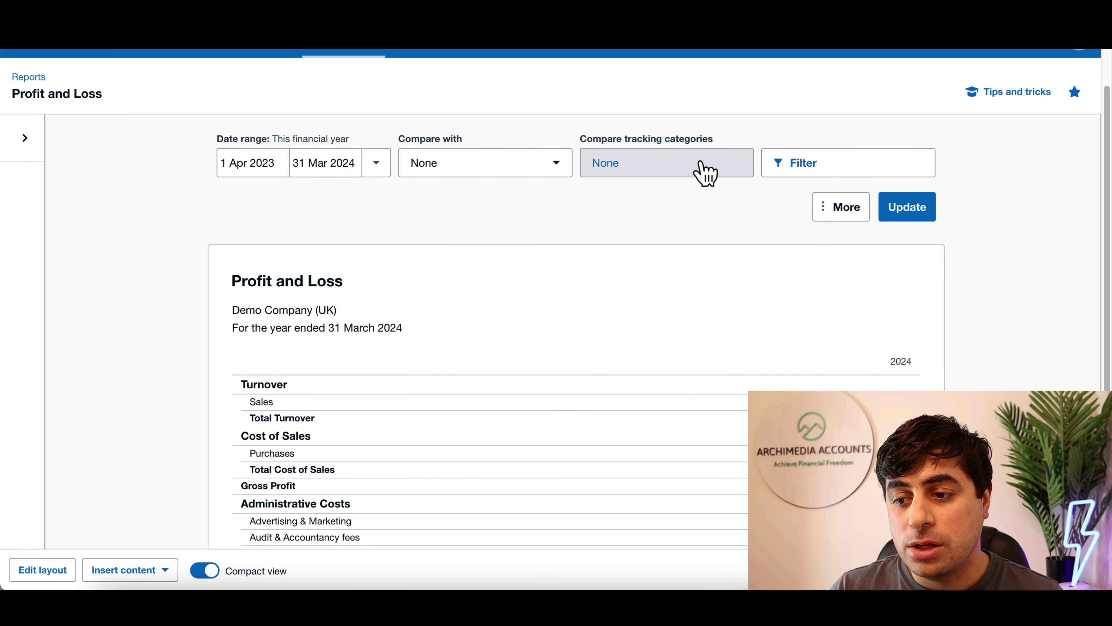
pyautogui.click(707, 174)
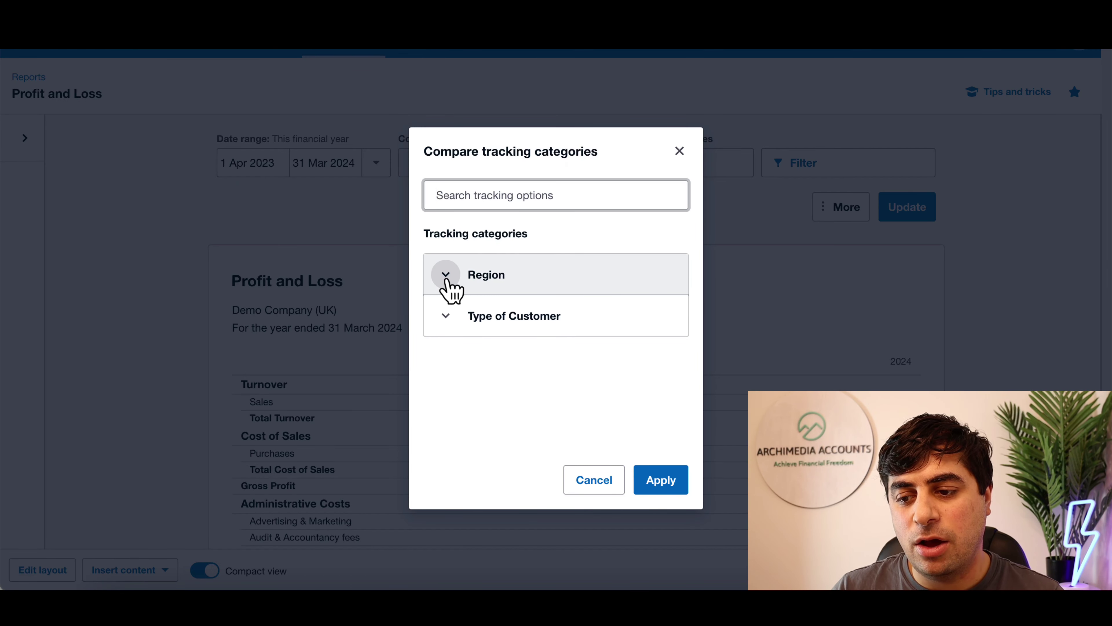
pyautogui.click(451, 326)
pyautogui.scroll(-1, 495, 386)
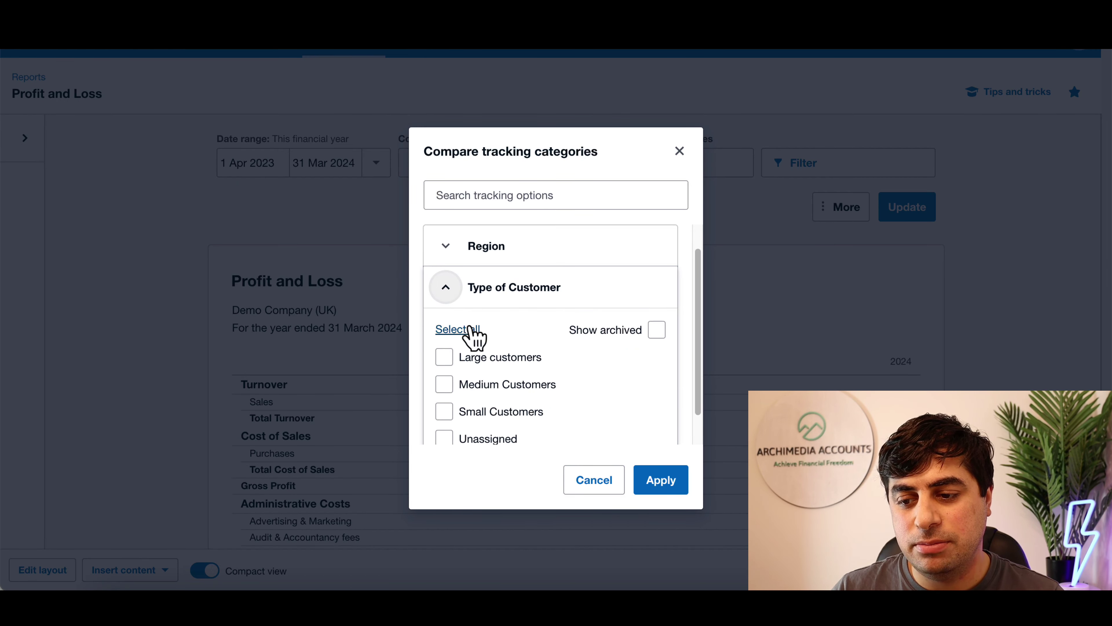
pyautogui.click(448, 248)
pyautogui.scroll(-1, 471, 329)
pyautogui.scroll(-1, 473, 334)
pyautogui.click(445, 311)
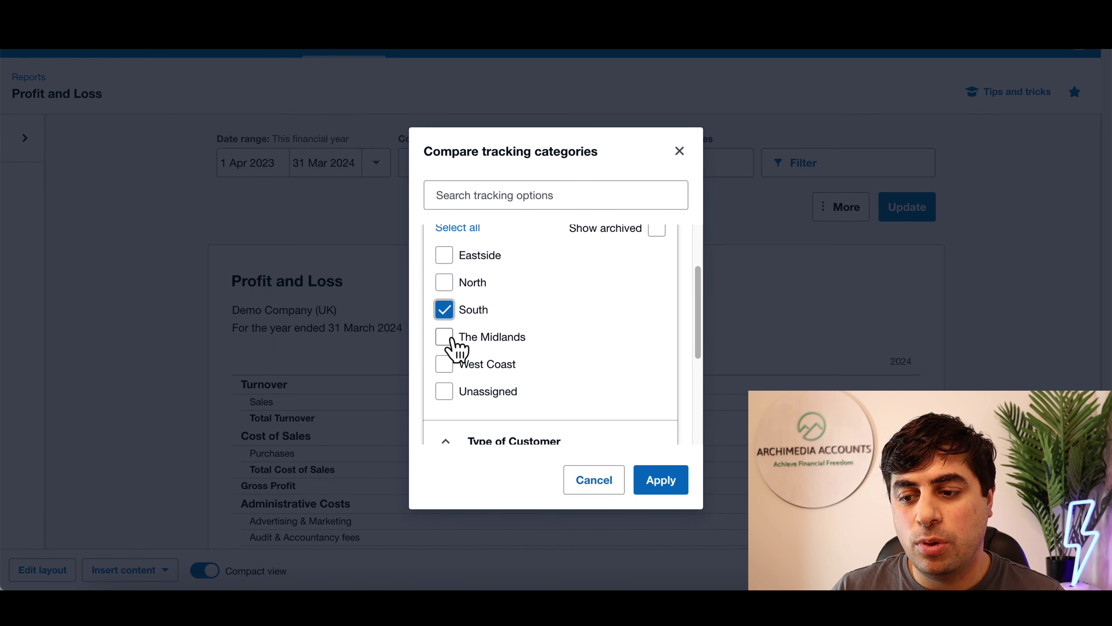
pyautogui.click(445, 339)
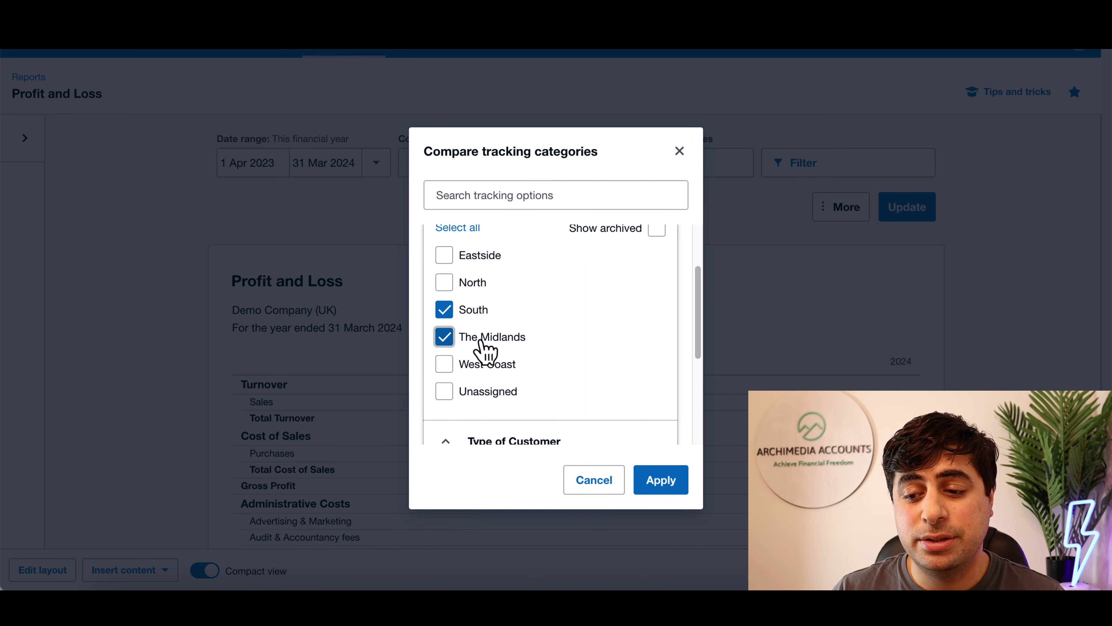
pyautogui.scroll(-4, 482, 350)
pyautogui.click(473, 353)
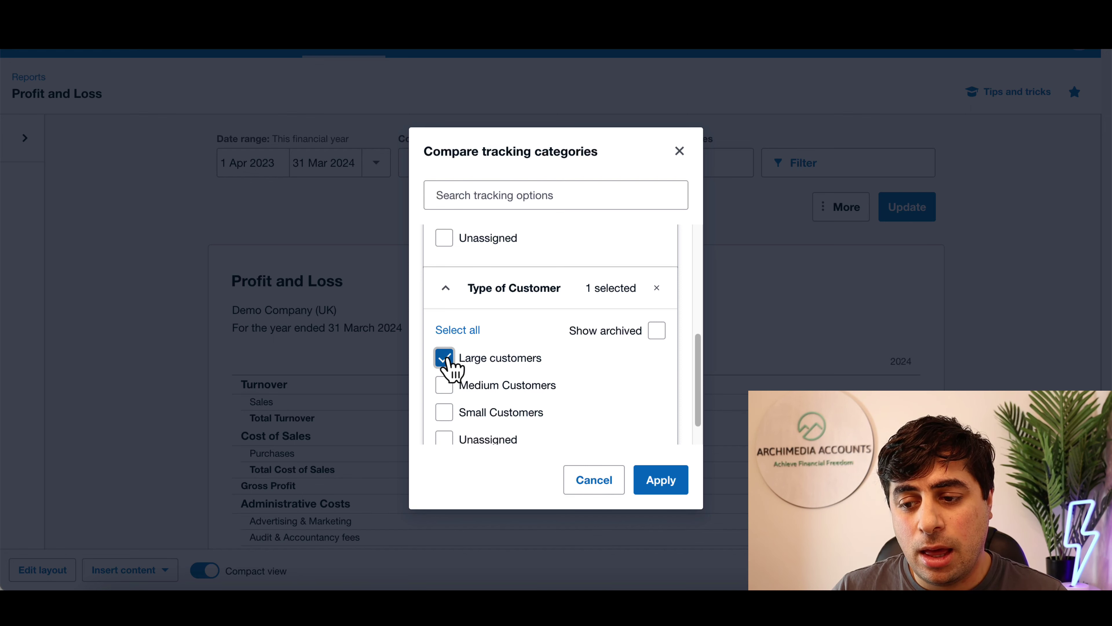
pyautogui.click(446, 386)
pyautogui.click(444, 386)
pyautogui.click(447, 360)
# Deselect The Midlands so only South is compared, apply the selection and update the Profit and Loss report.
pyautogui.scroll(1, 506, 381)
pyautogui.scroll(5, 499, 381)
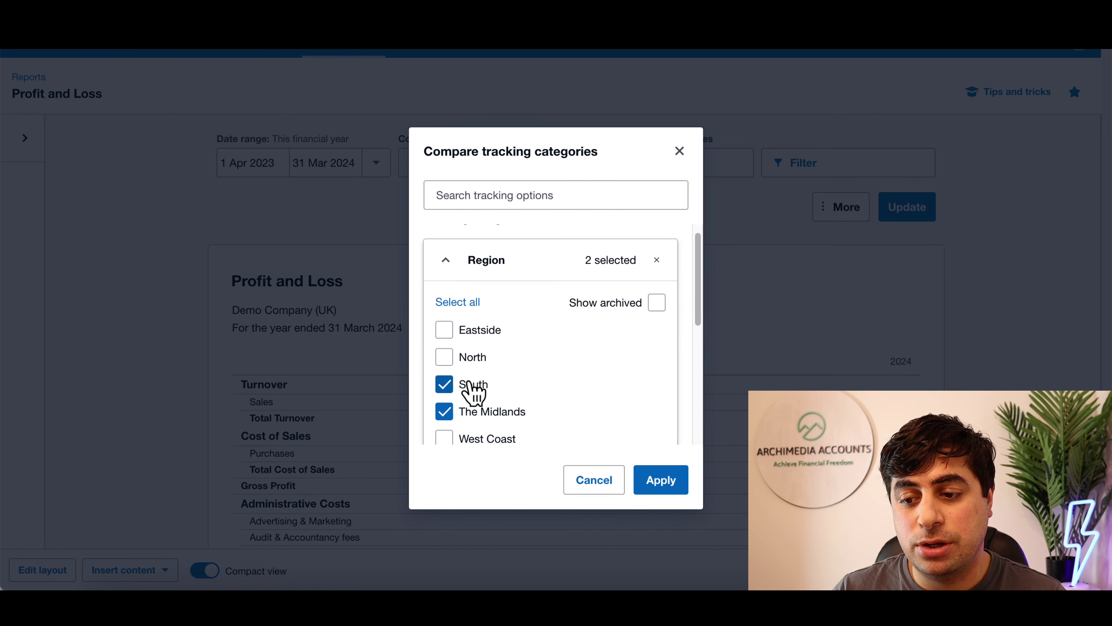
pyautogui.click(445, 411)
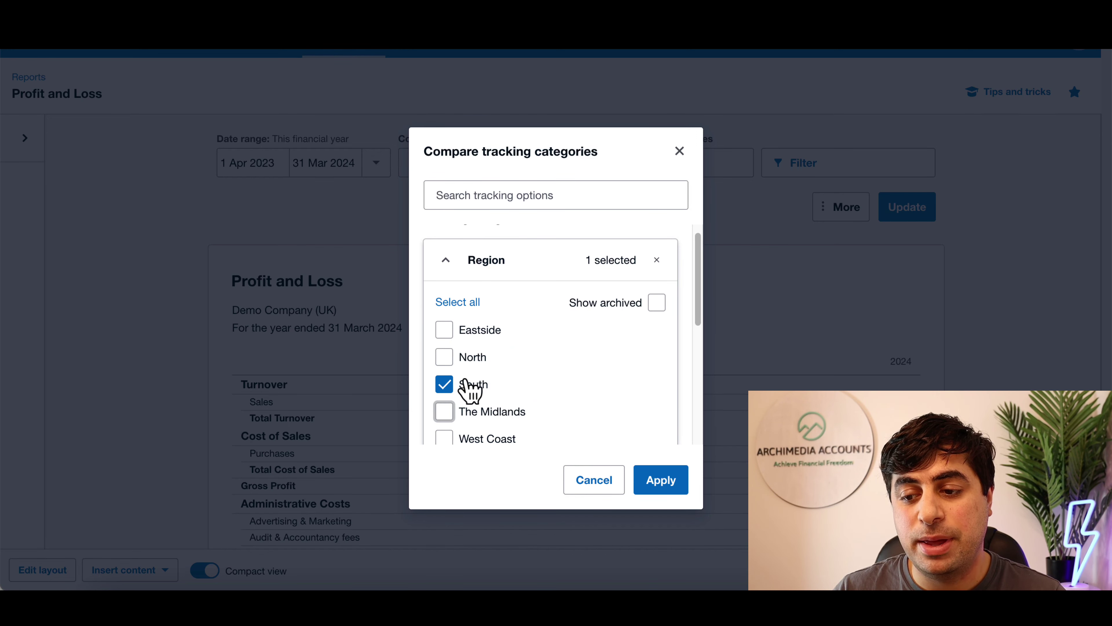
pyautogui.scroll(-1, 608, 386)
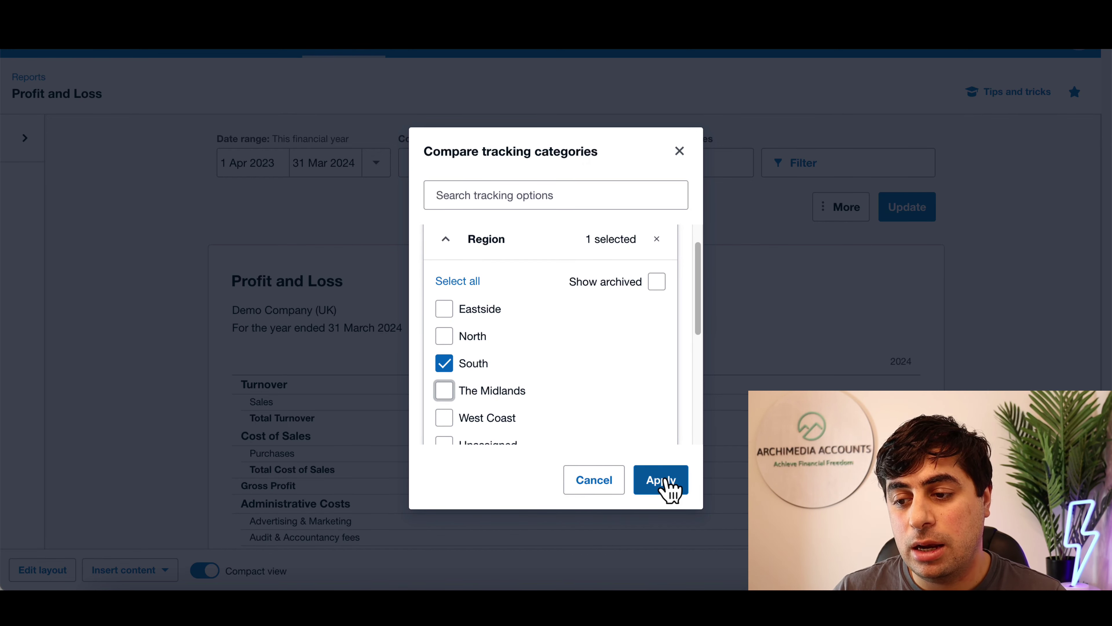
pyautogui.click(672, 479)
pyautogui.click(910, 214)
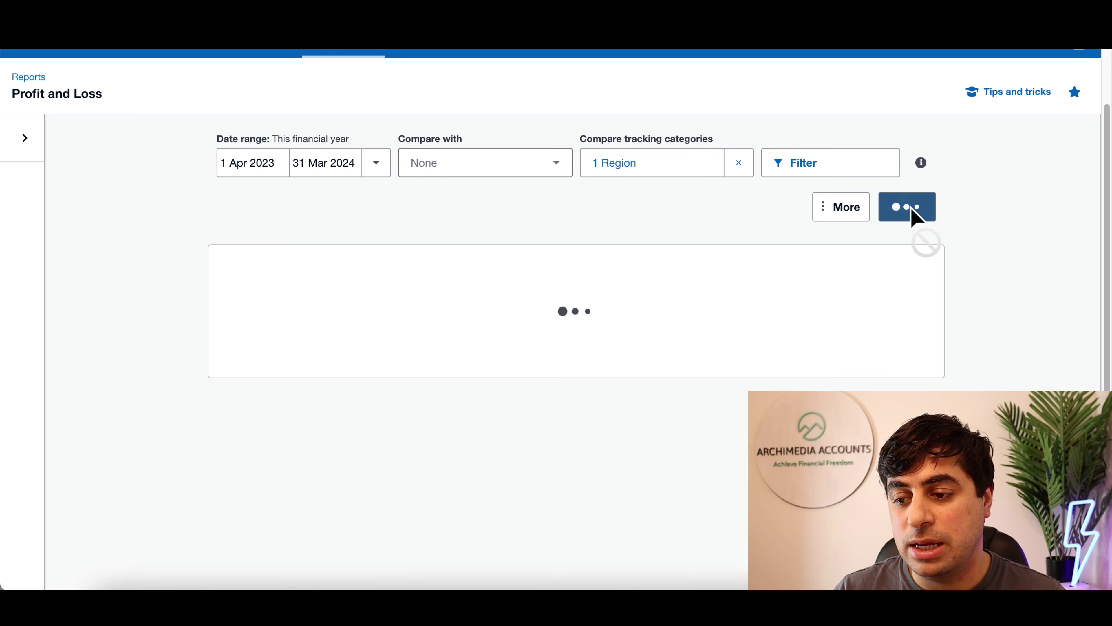
pyautogui.scroll(-2, 871, 388)
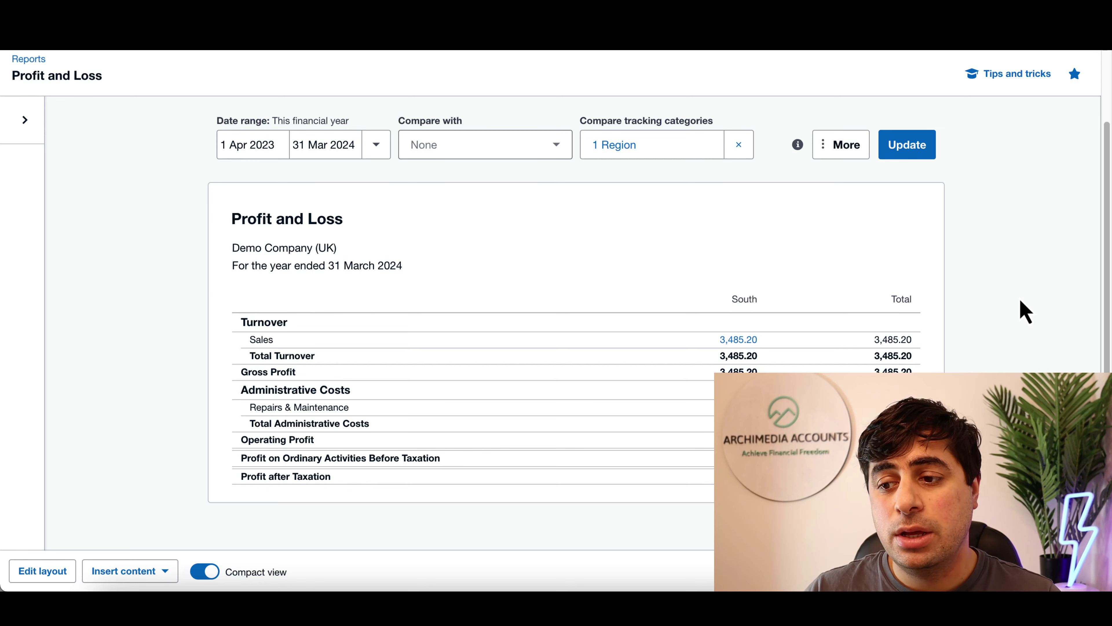
# Add the North and Eastside regions to the tracking comparison and update the Profit and Loss report.
pyautogui.click(638, 148)
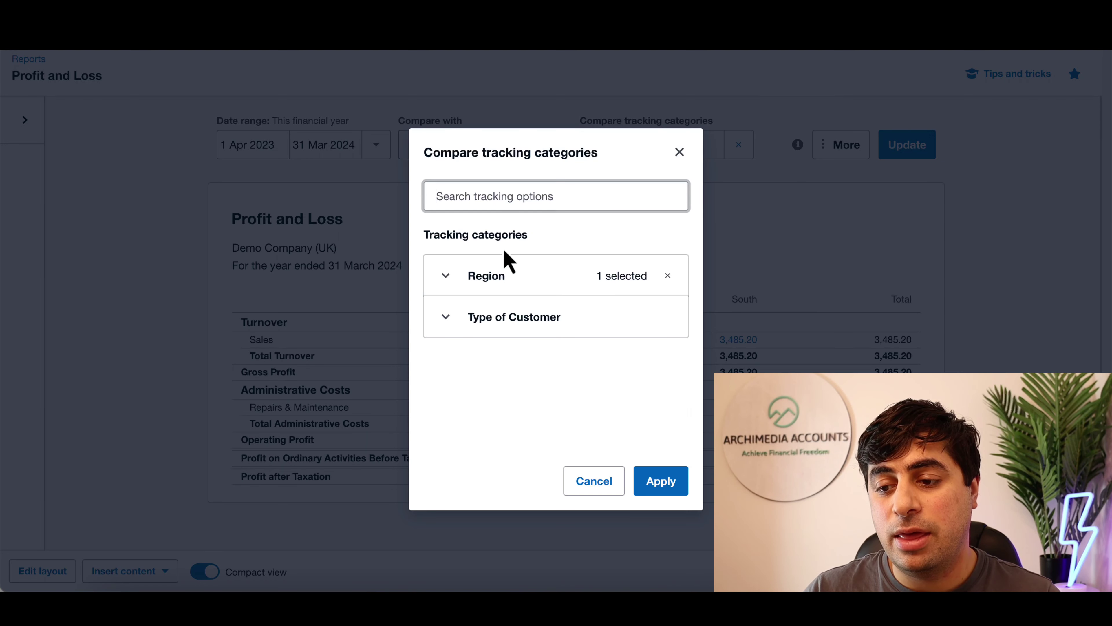
pyautogui.click(446, 277)
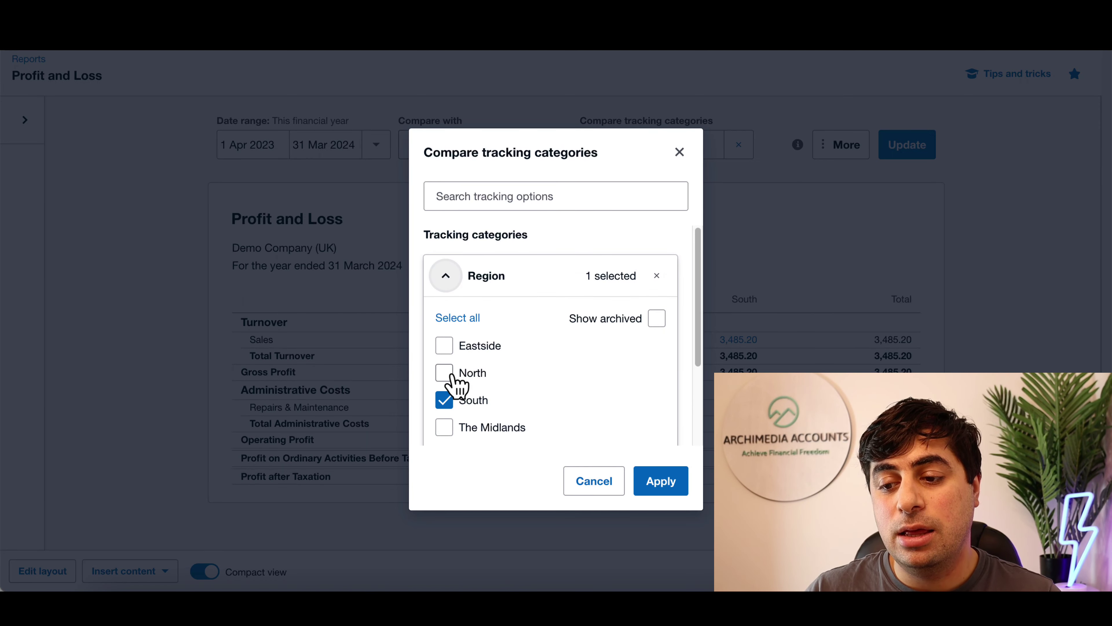
pyautogui.click(451, 376)
pyautogui.click(445, 347)
pyautogui.click(660, 483)
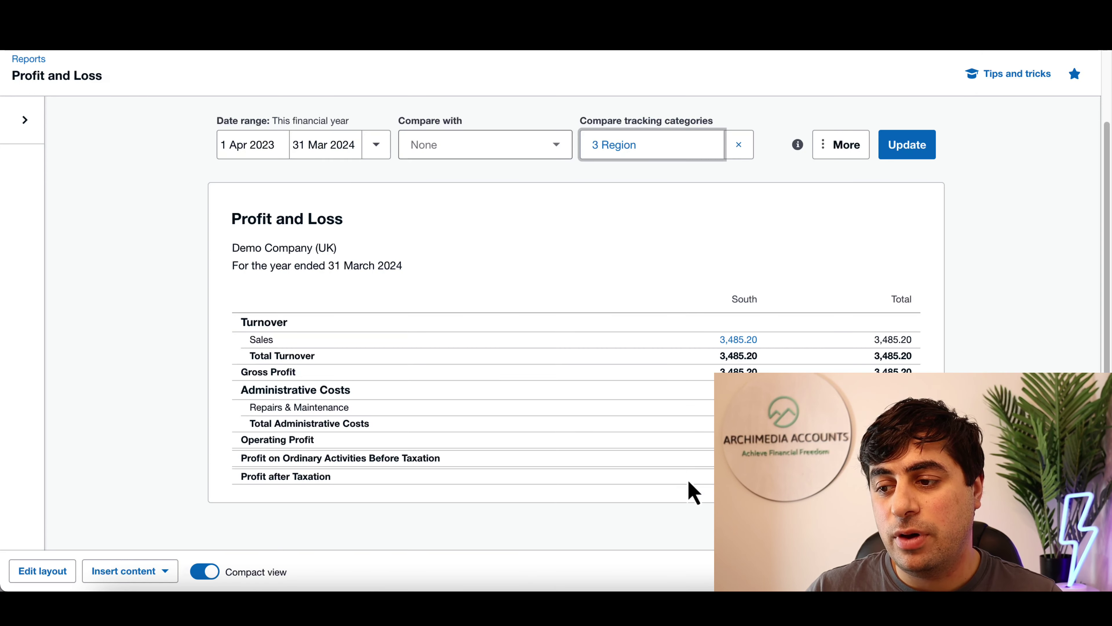
pyautogui.click(922, 152)
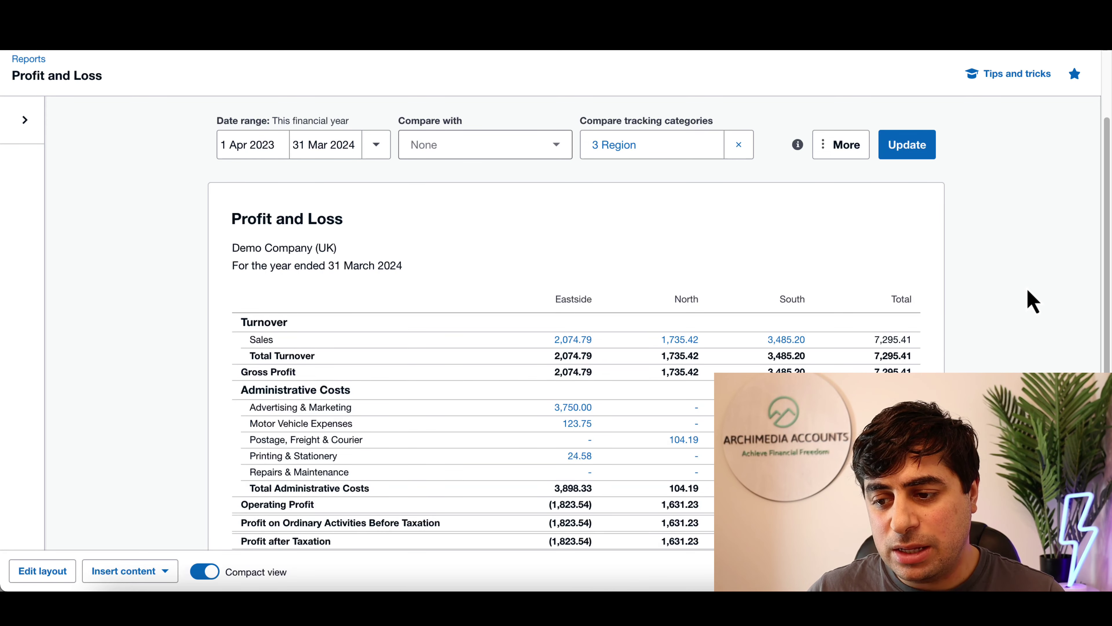
pyautogui.scroll(-1, 1031, 298)
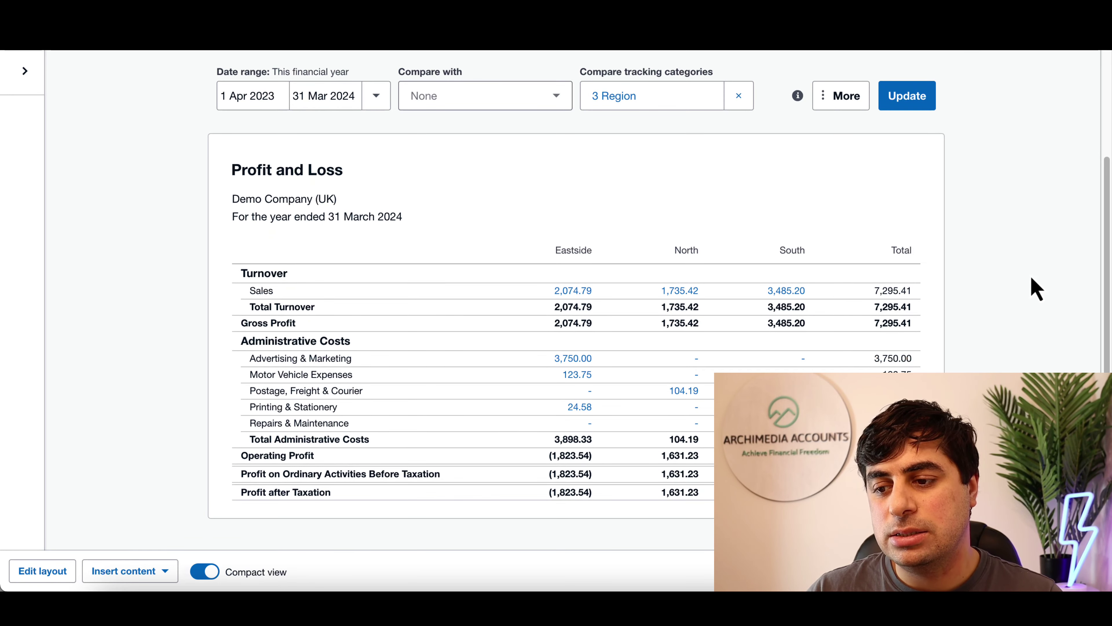